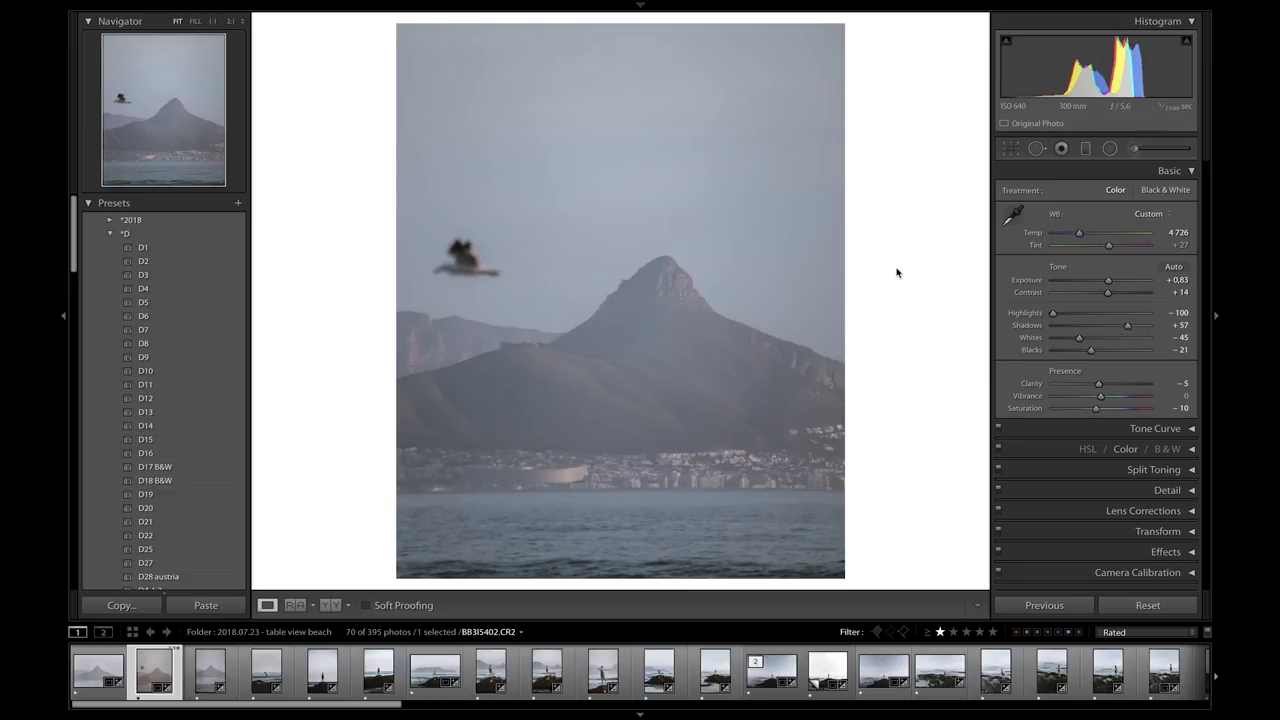
Remove the flying bird from the sky of photo BB3I5402.CR2 with a Spot Removal healing spot of size 86.
click(435, 668)
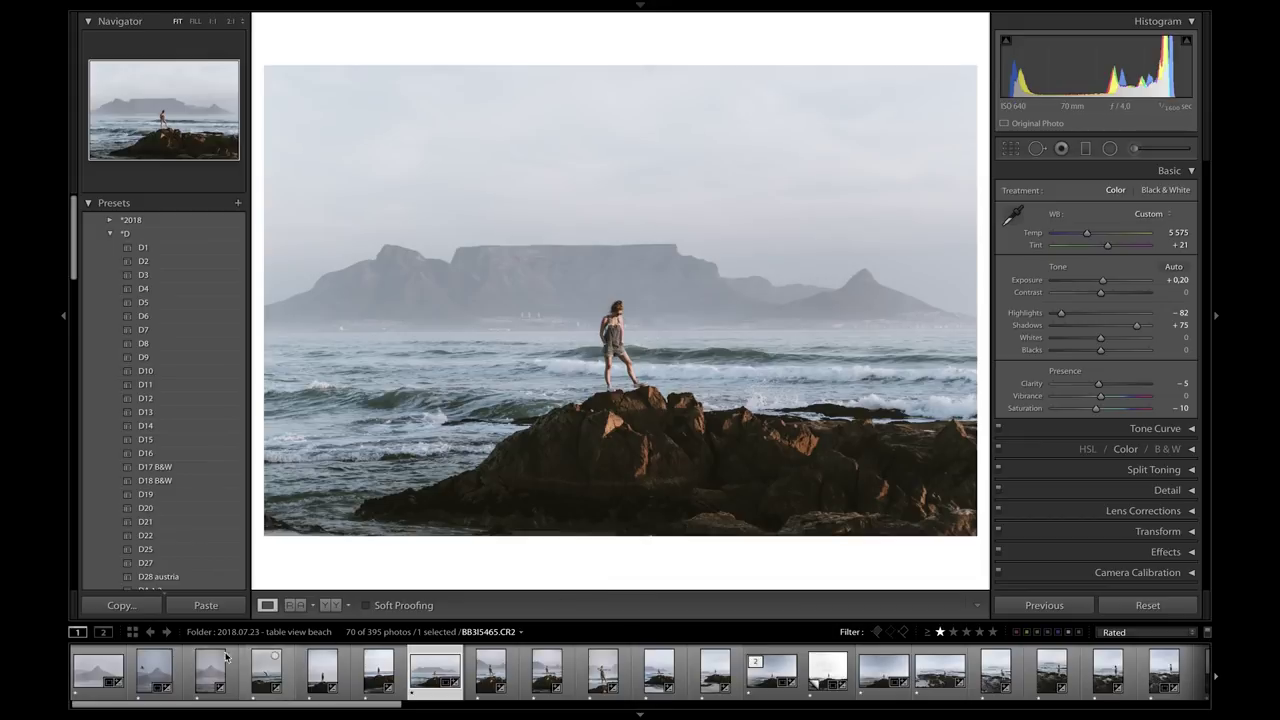
click(154, 668)
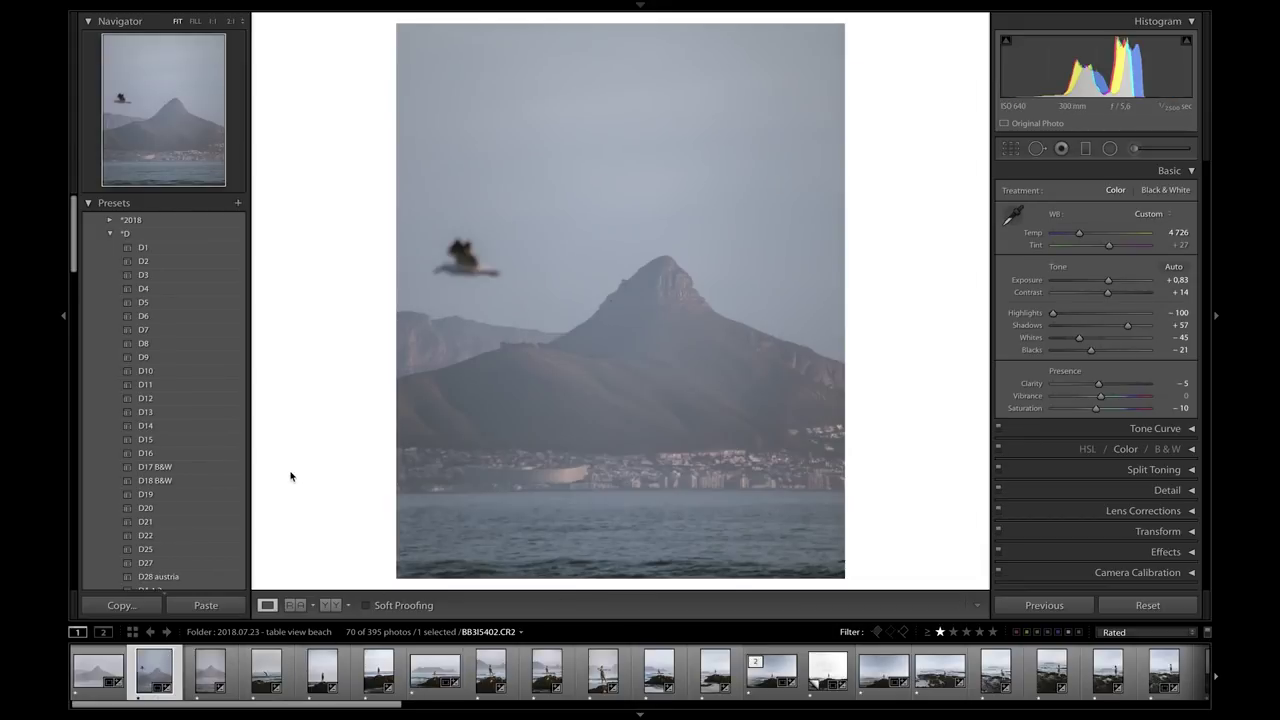
click(1037, 149)
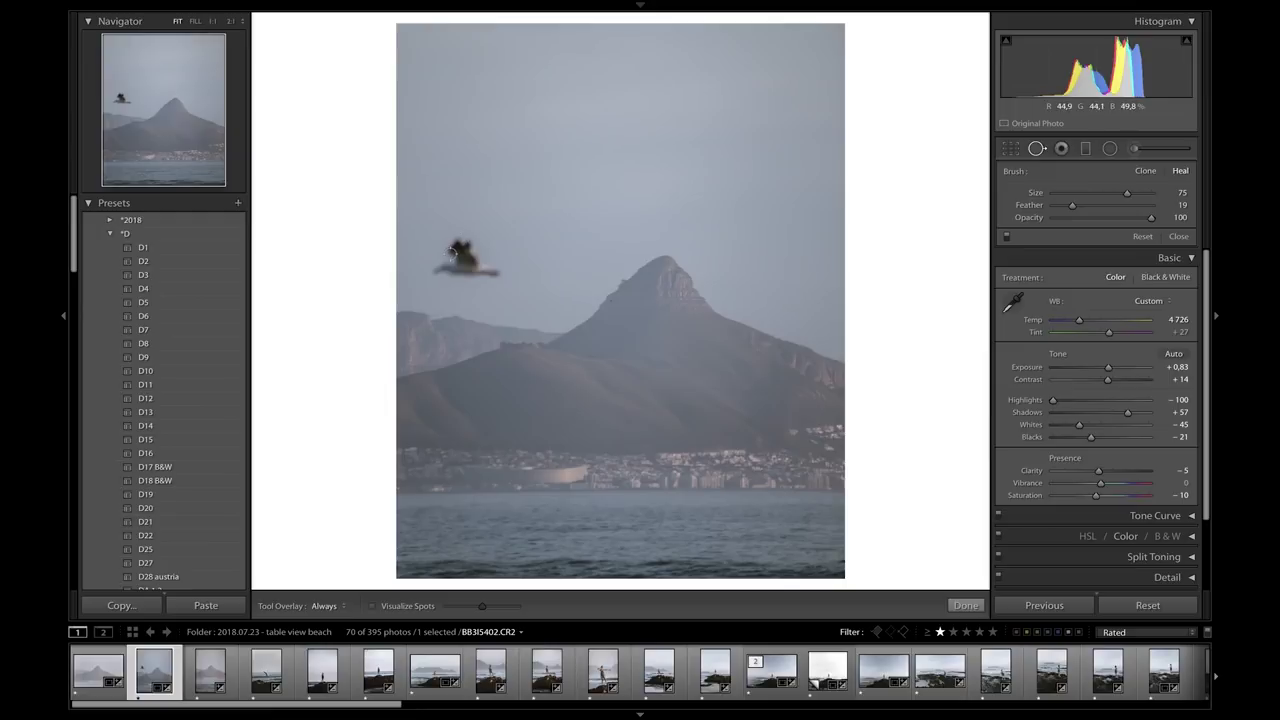
scroll(456, 262, up, 1)
scroll(462, 264, up, 3)
click(465, 264)
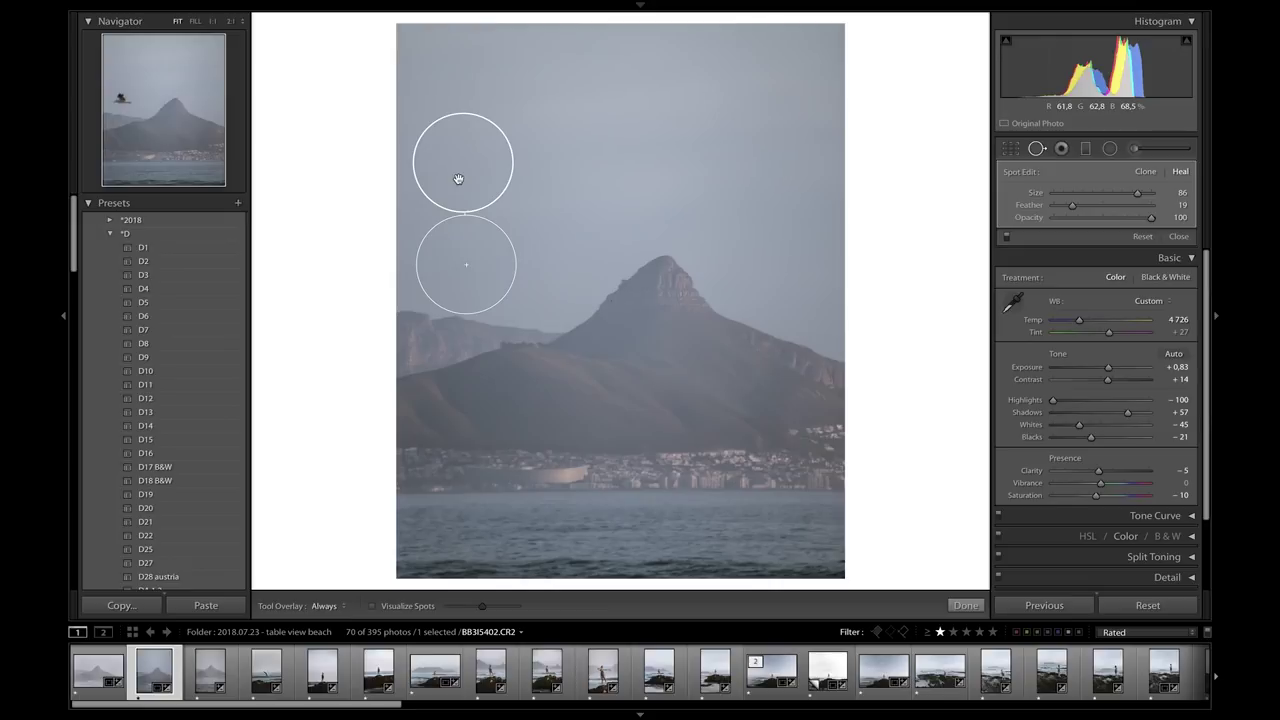
key(Escape)
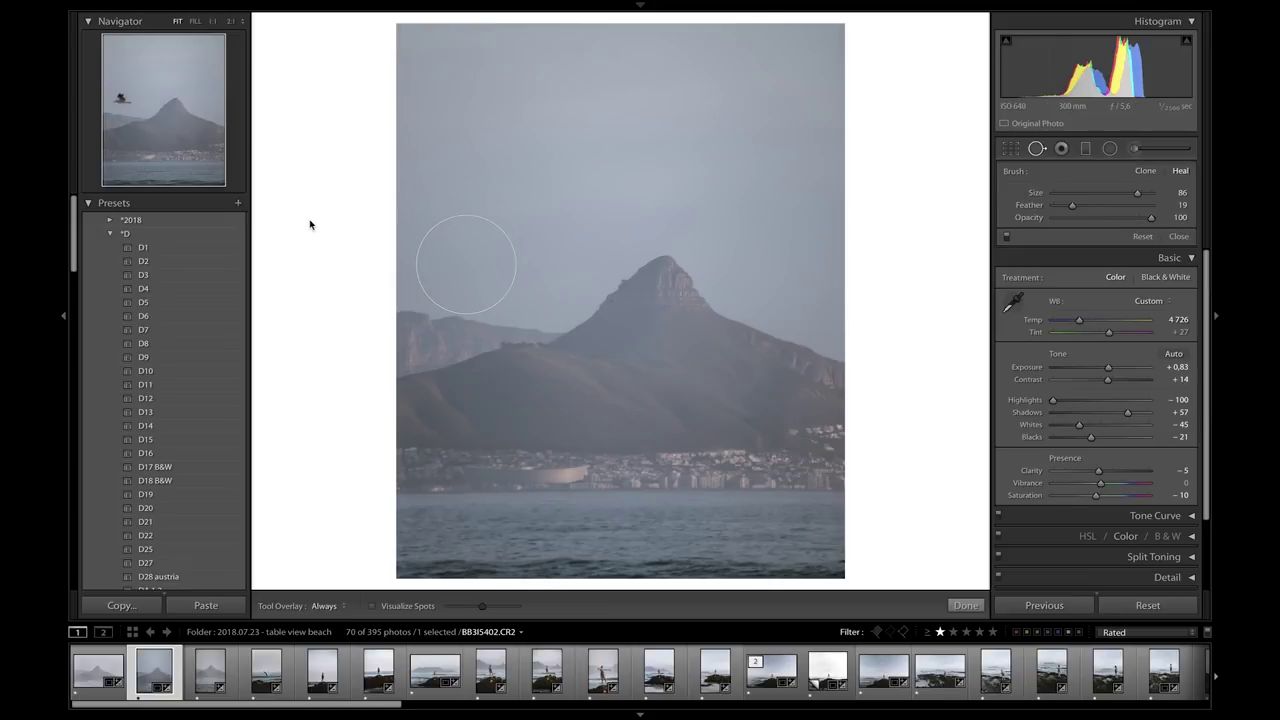
key(q)
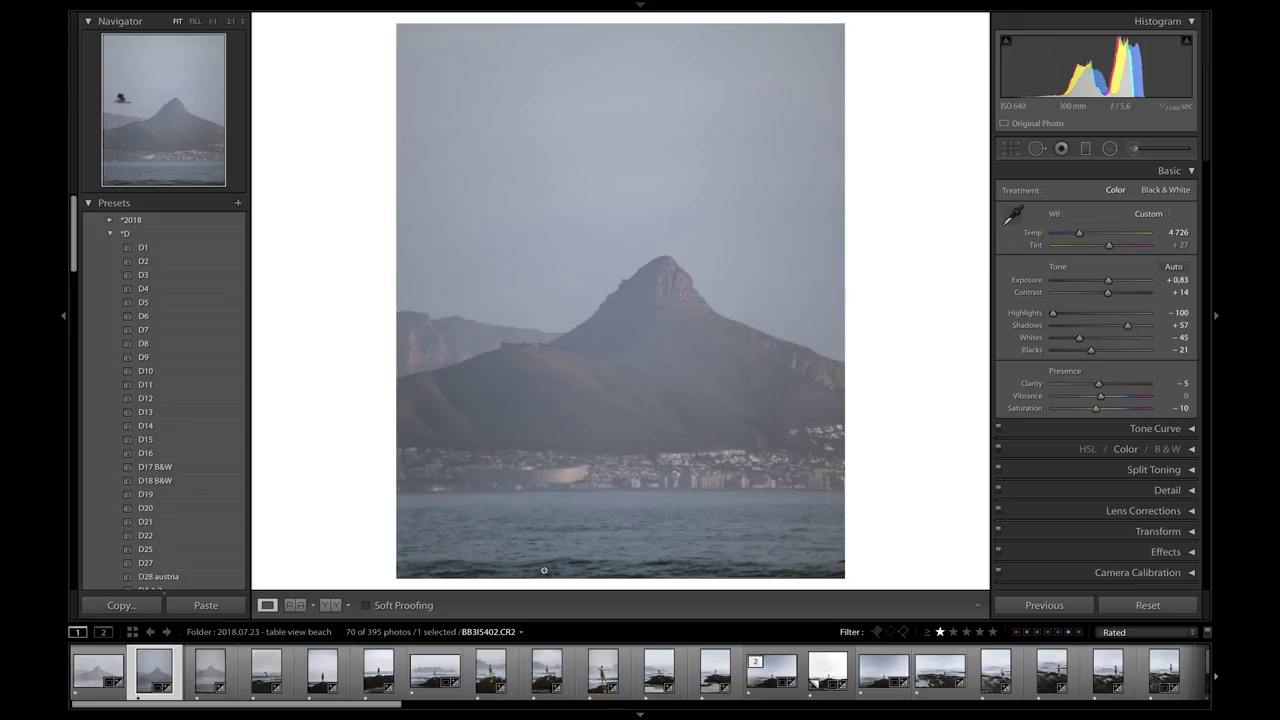
Try to remove the woman on the rock in BB3I5465.CR2 with a healing spot of size 88, and undo it.
click(441, 676)
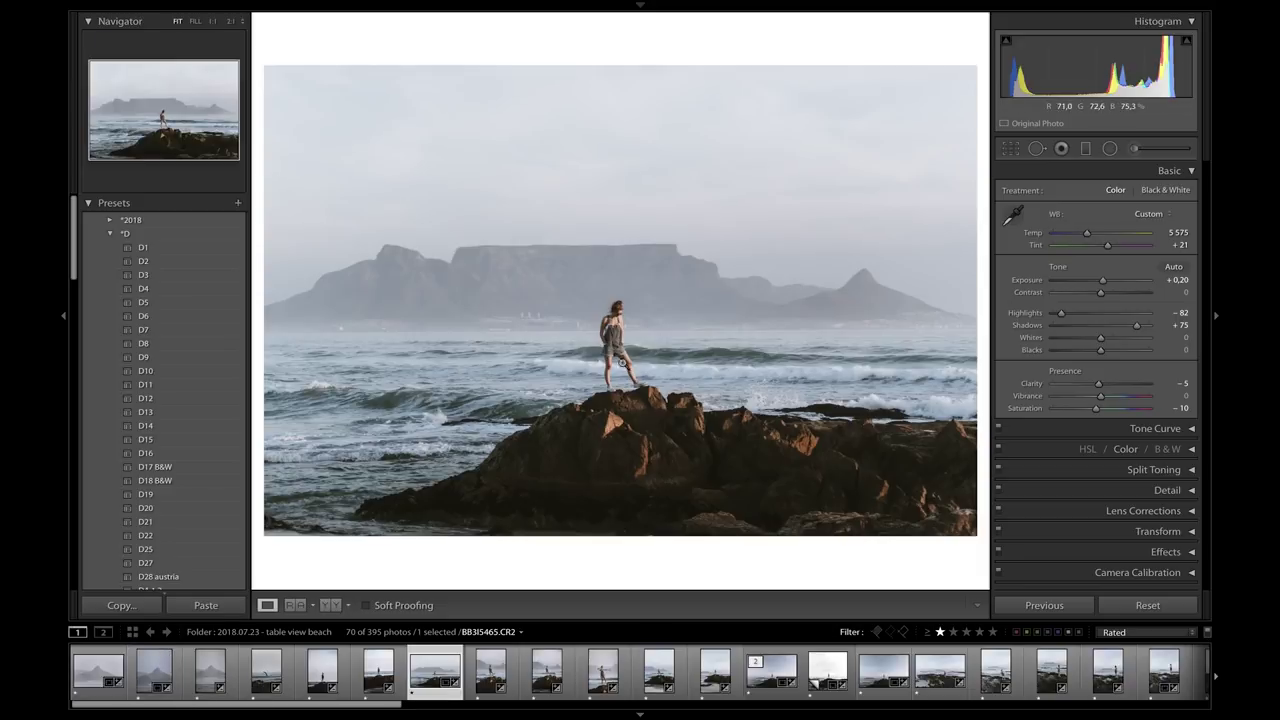
click(1037, 148)
scroll(618, 331, up, 1)
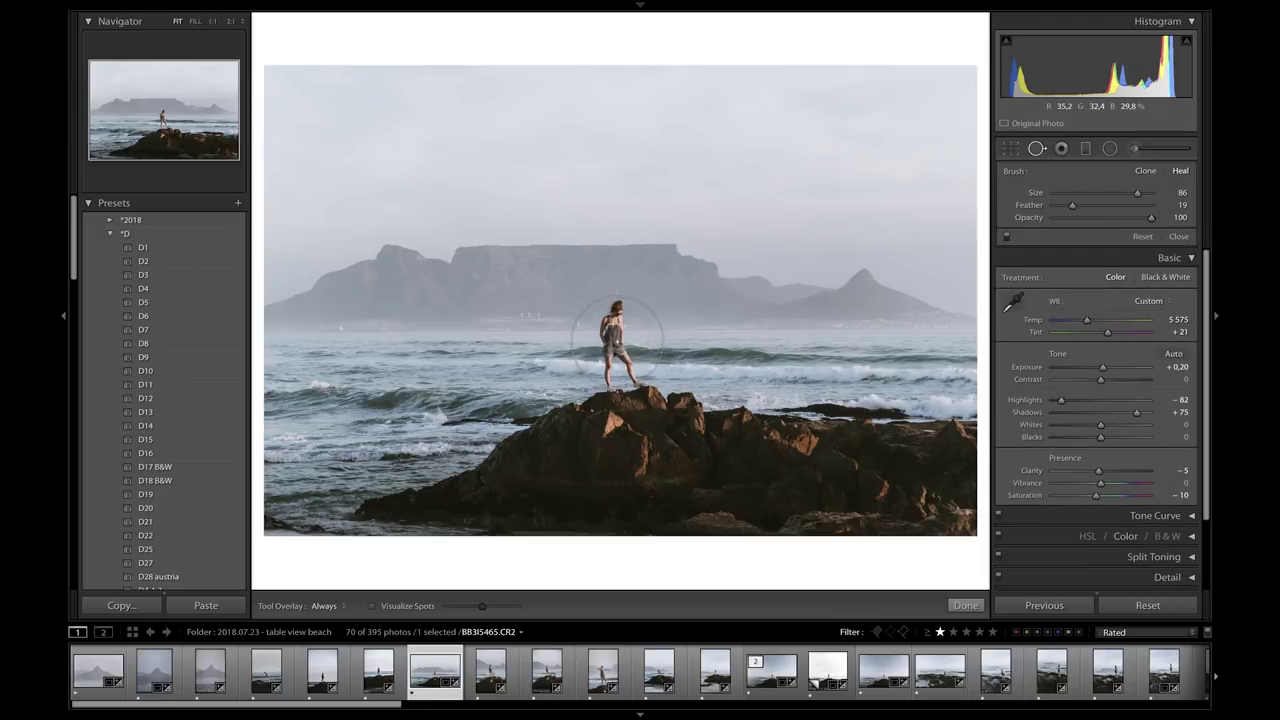
scroll(617, 342, up, 1)
click(617, 342)
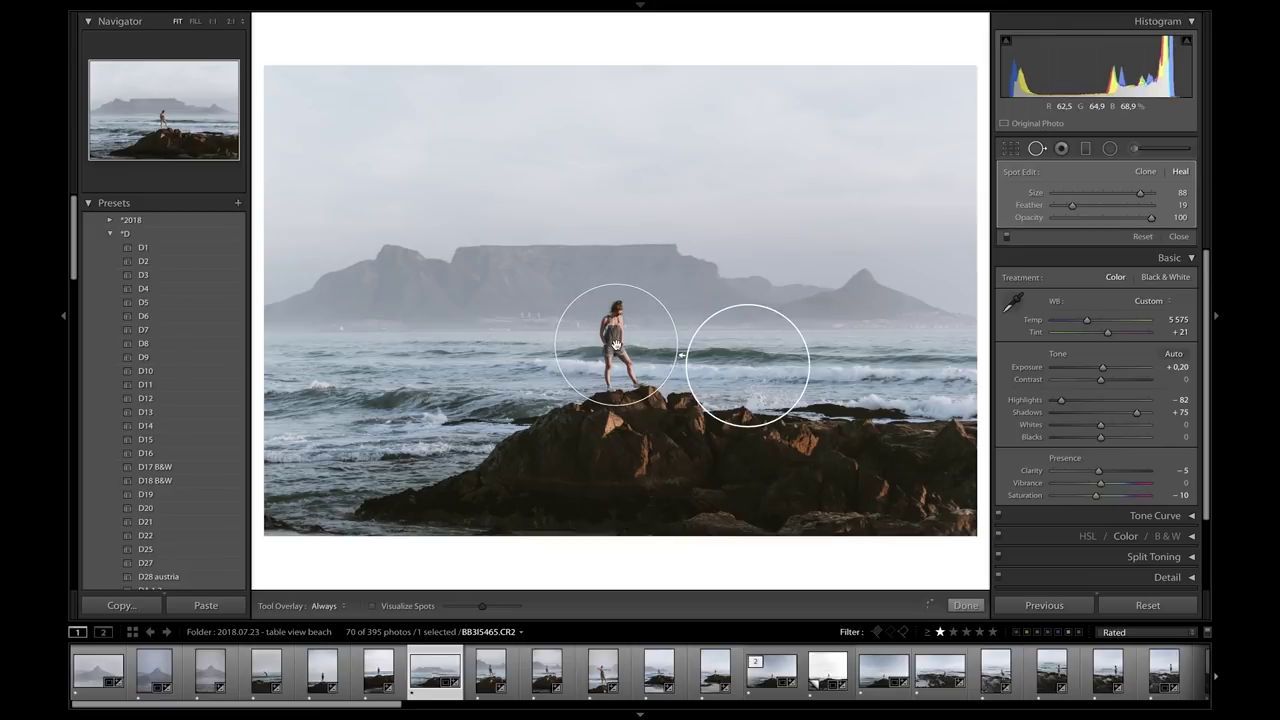
key(q)
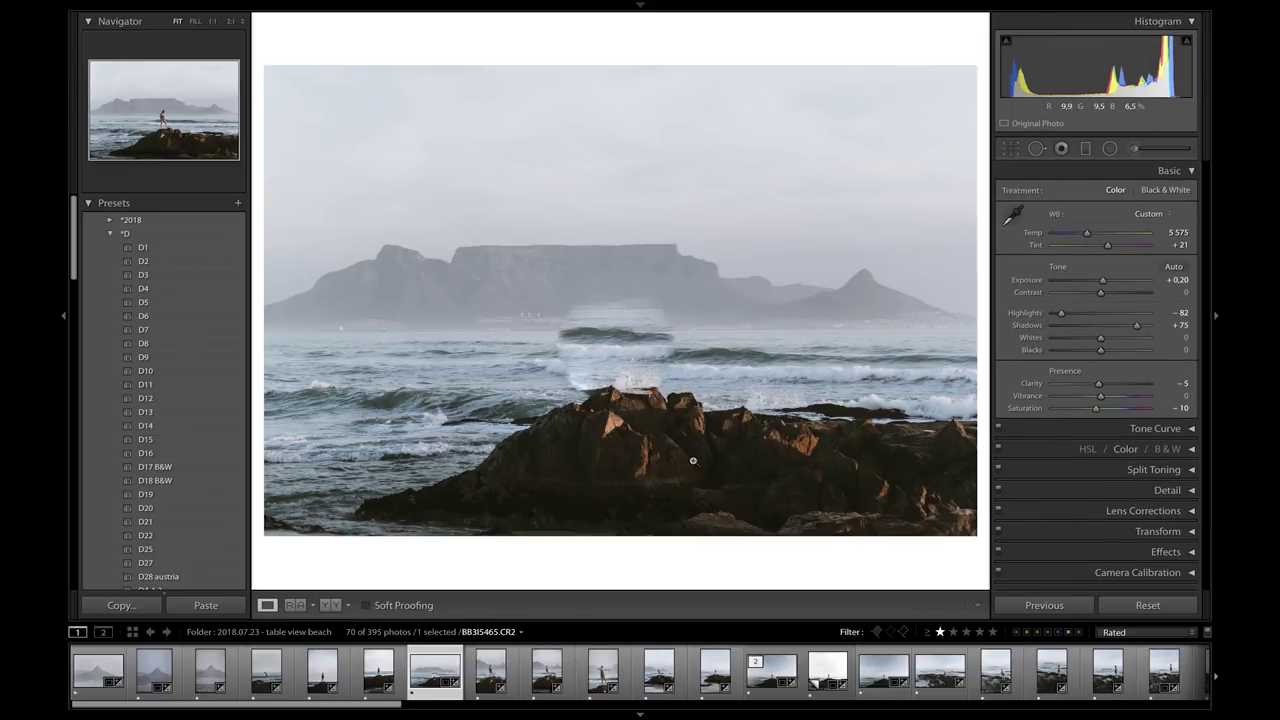
key(ctrl+z)
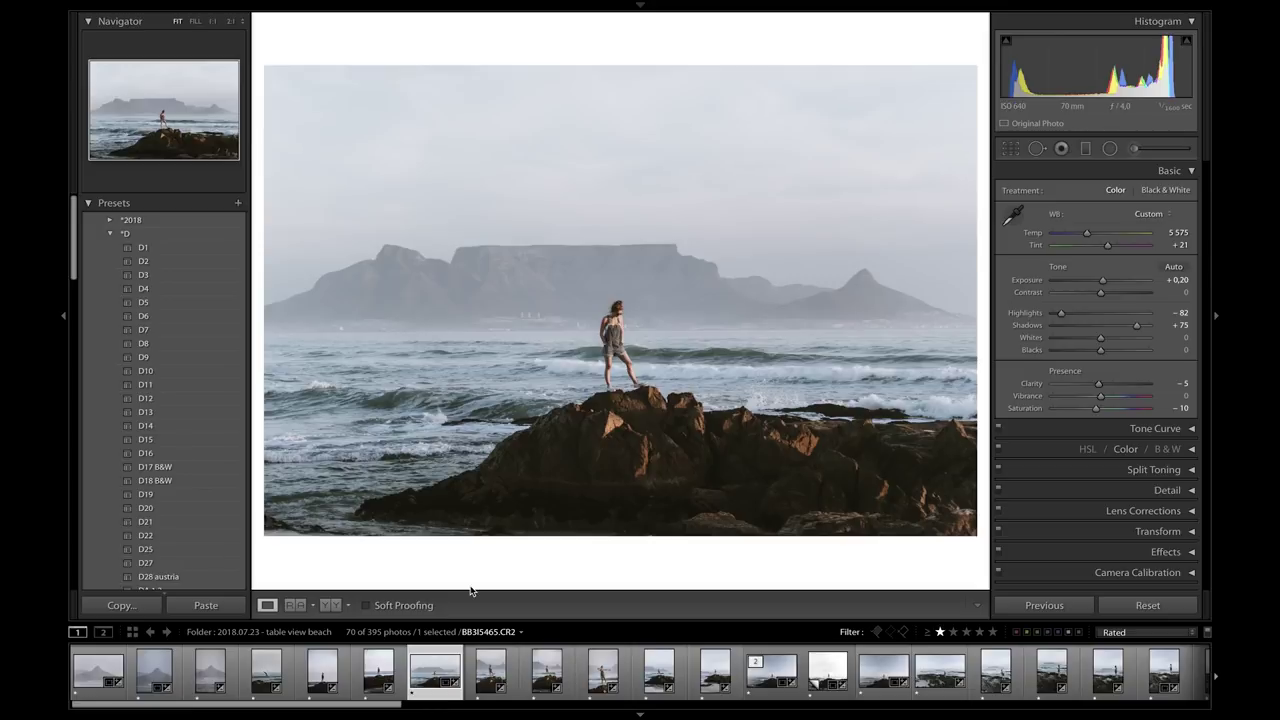
Open photo BB3I5465 for editing in Adobe Photoshop CC 2017 and activate the Clone Stamp tool.
right_click(424, 663)
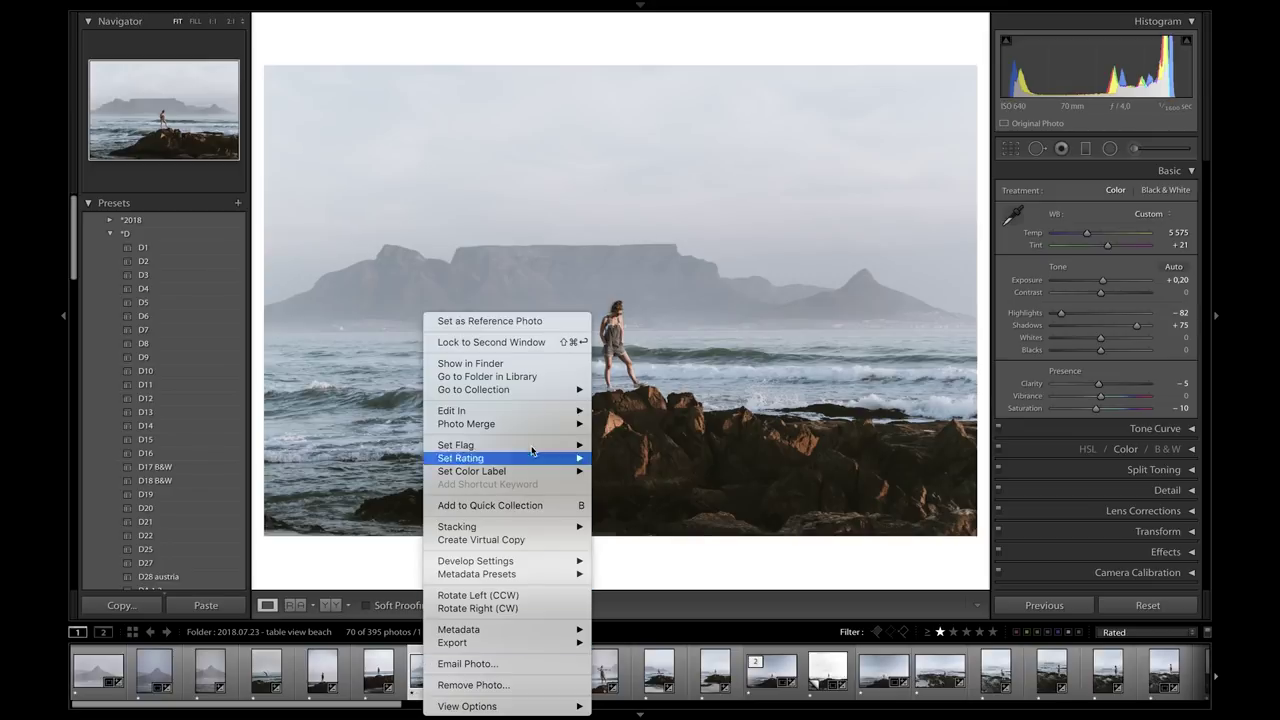
mouse_move(541, 416)
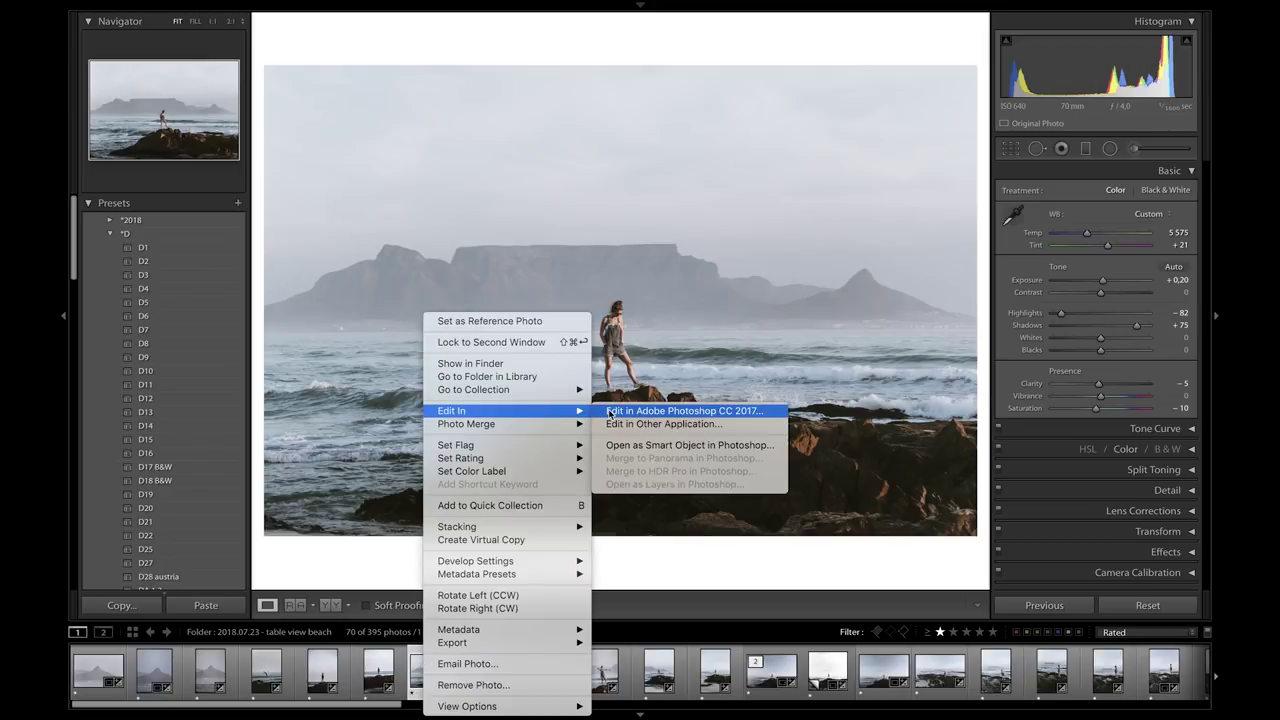
click(615, 412)
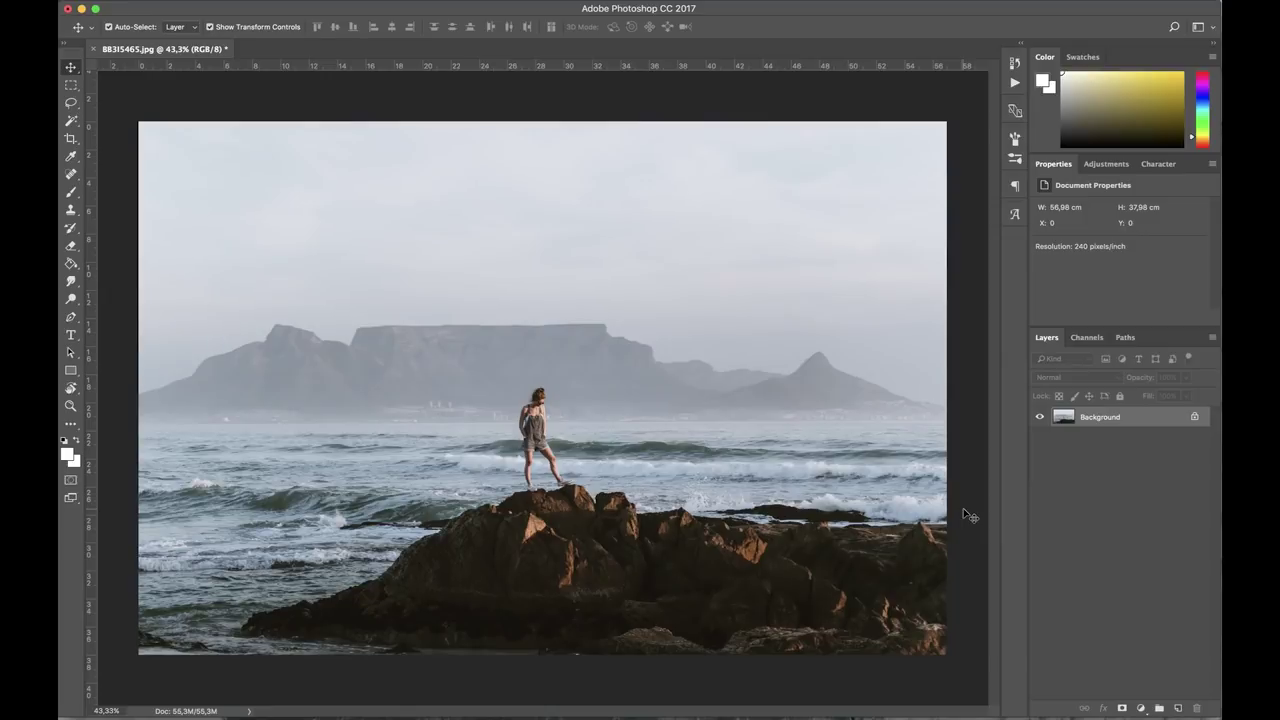
click(71, 214)
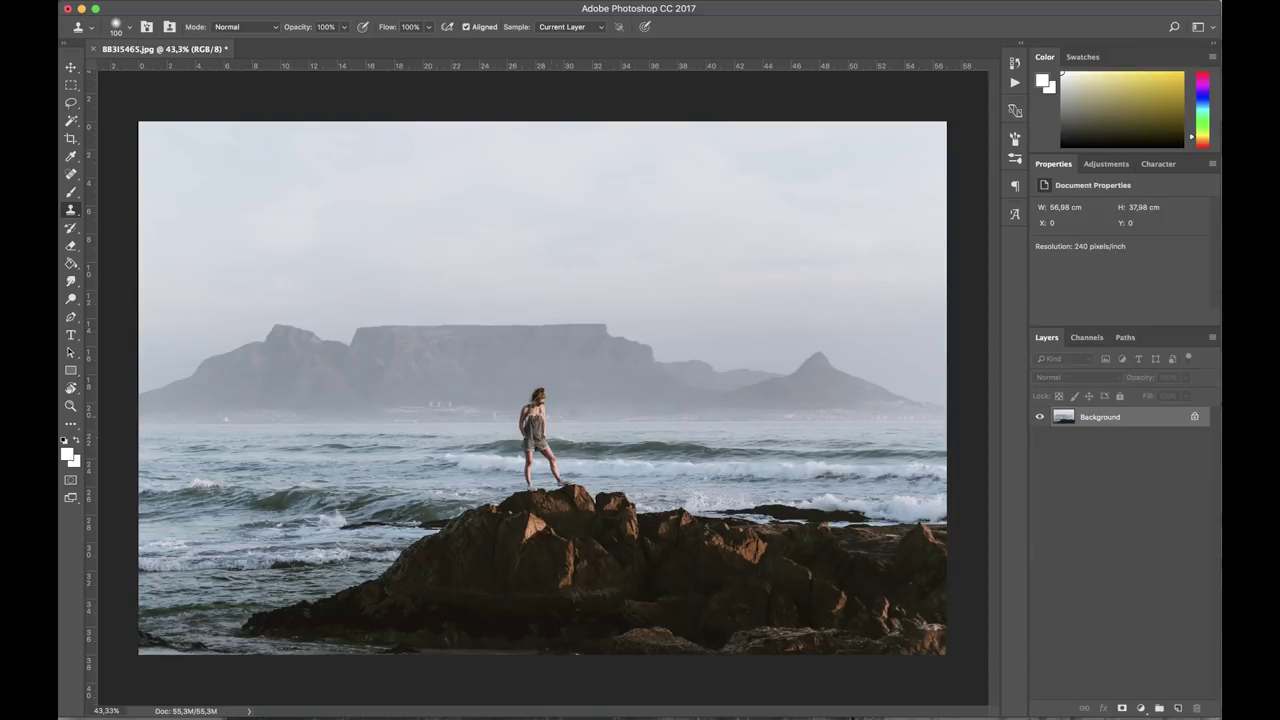
key(super+plus)
scroll(549, 535, up, 5)
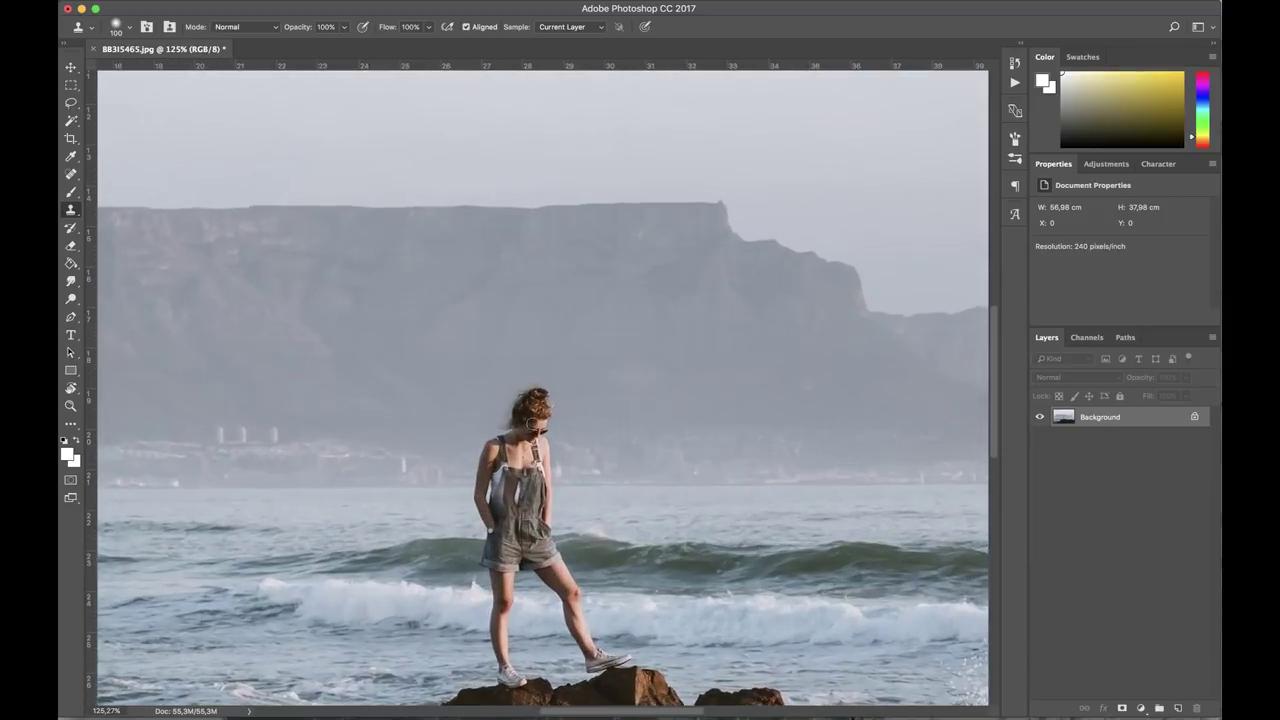
scroll(533, 413, down, 1)
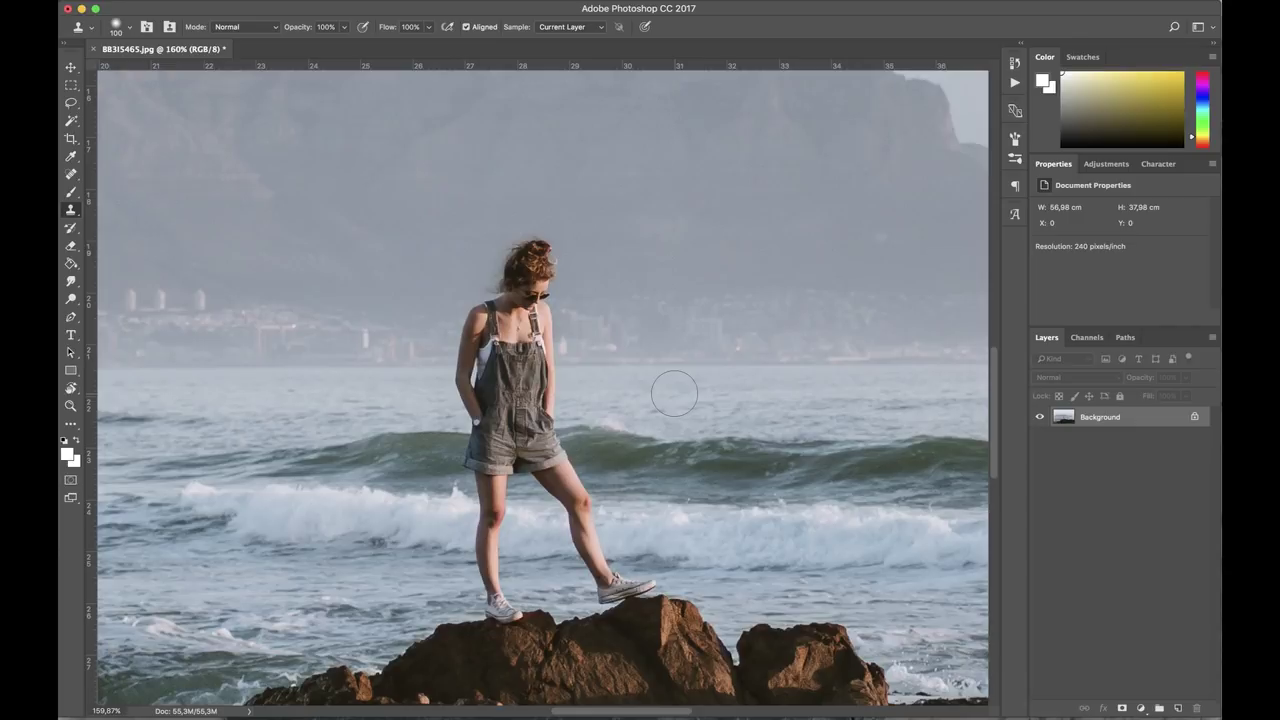
Try to clone the mountain haze and shoreline over the woman's head and upper body with a 200 px brush.
key(alt)
alt+click(641, 274)
key(bracketright)
key(bracketright)
key(bracketright)
key(bracketright)
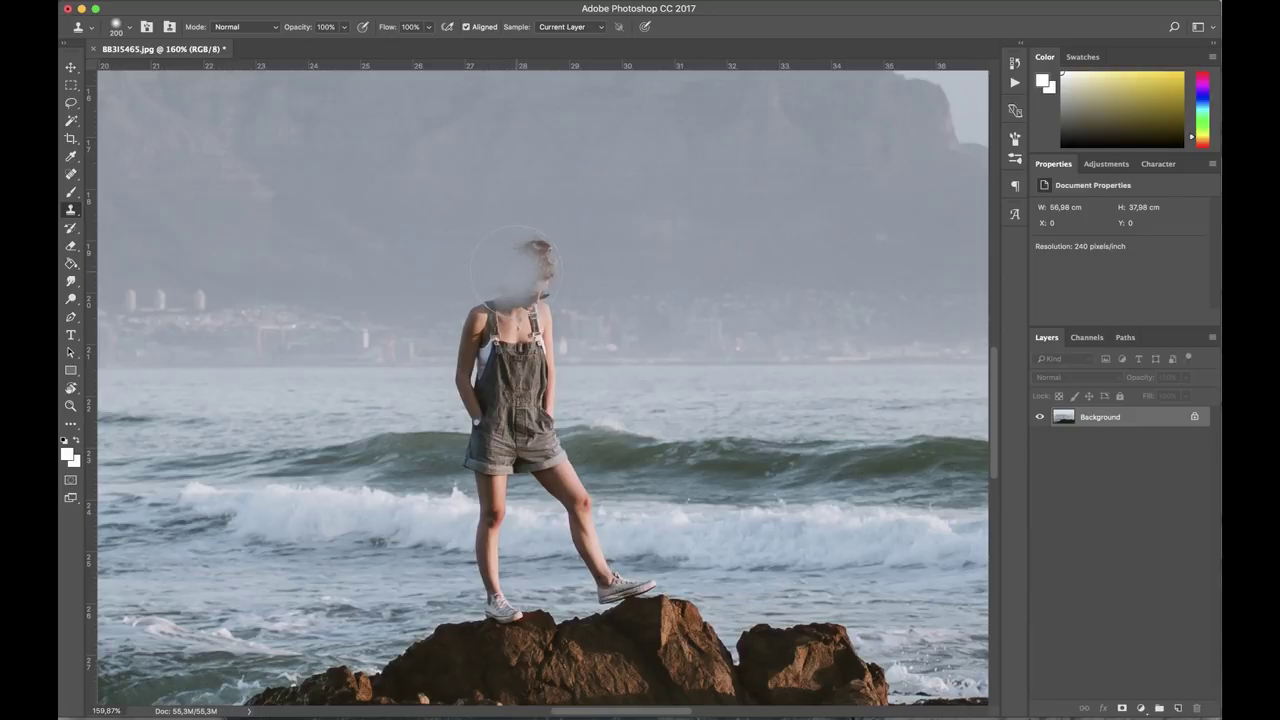
drag(517, 265, 524, 260)
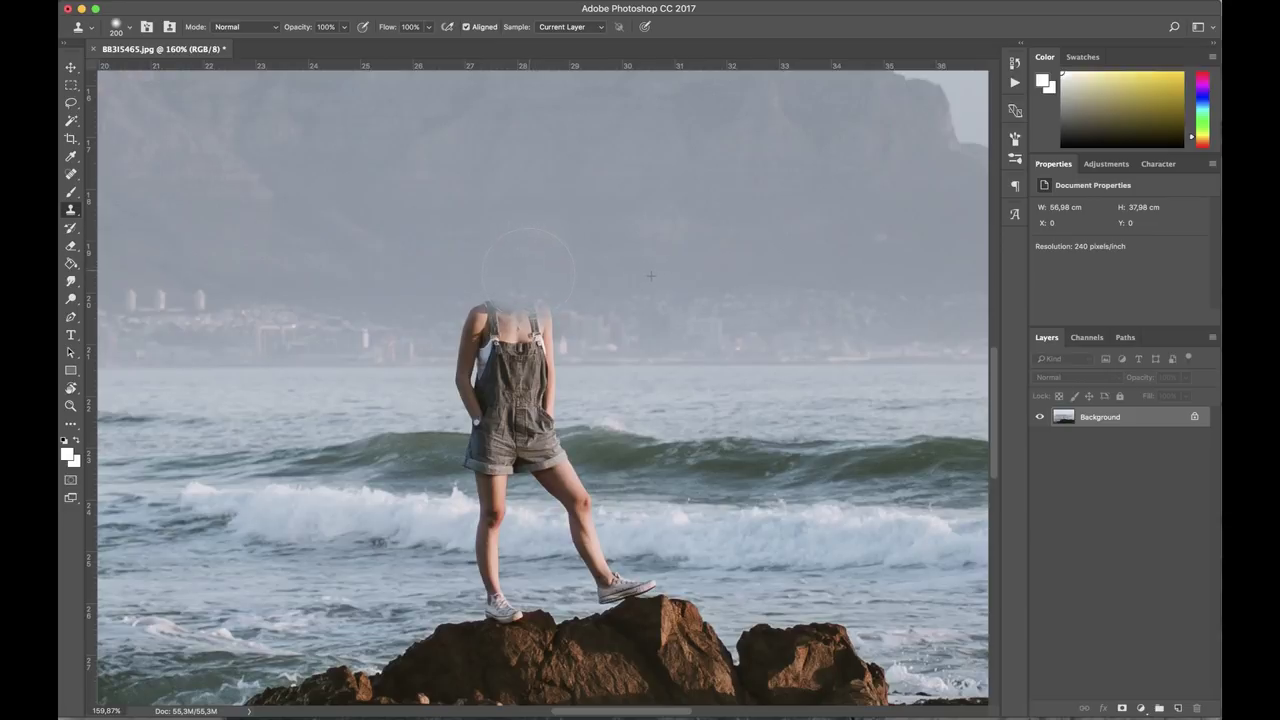
mouse_move(543, 280)
mouse_down()
mouse_move(505, 310)
mouse_move(496, 299)
mouse_move(548, 315)
mouse_move(470, 360)
mouse_move(521, 333)
mouse_up()
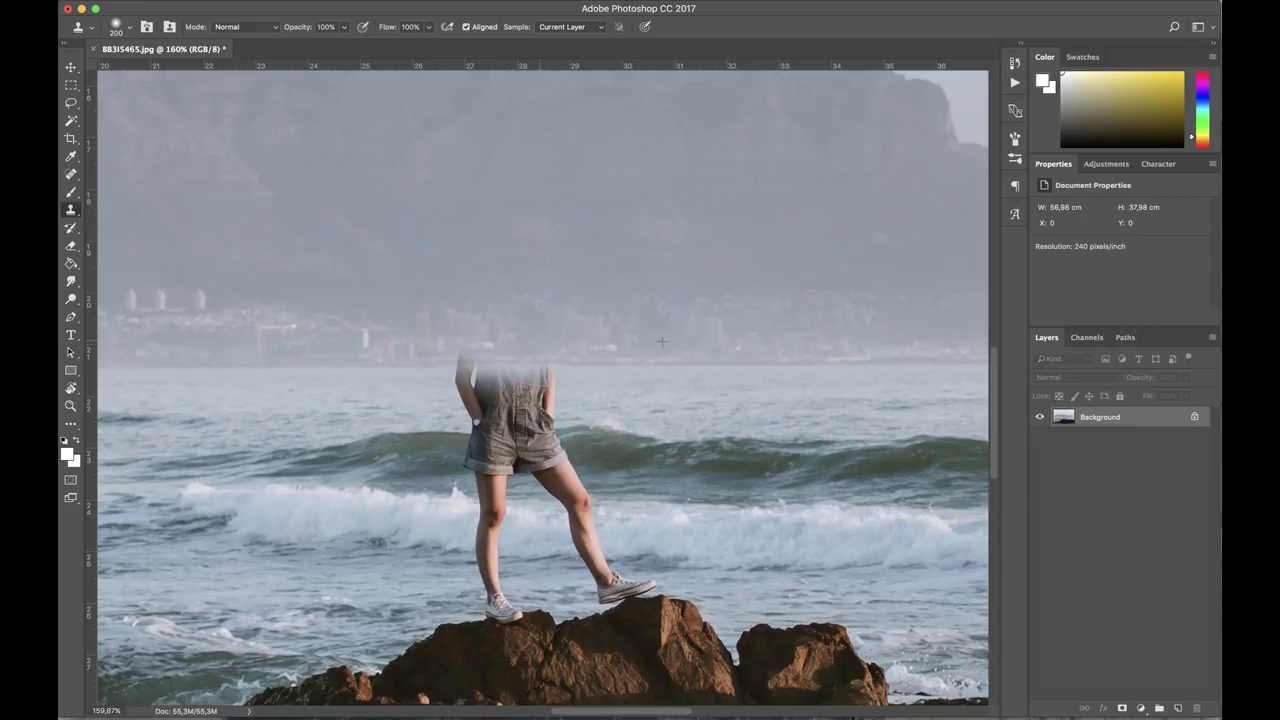
Try cloning over the woman's leg and the wave beside her, and undo all the clone strokes.
mouse_move(575, 475)
mouse_down()
mouse_move(590, 520)
mouse_move(559, 533)
mouse_up()
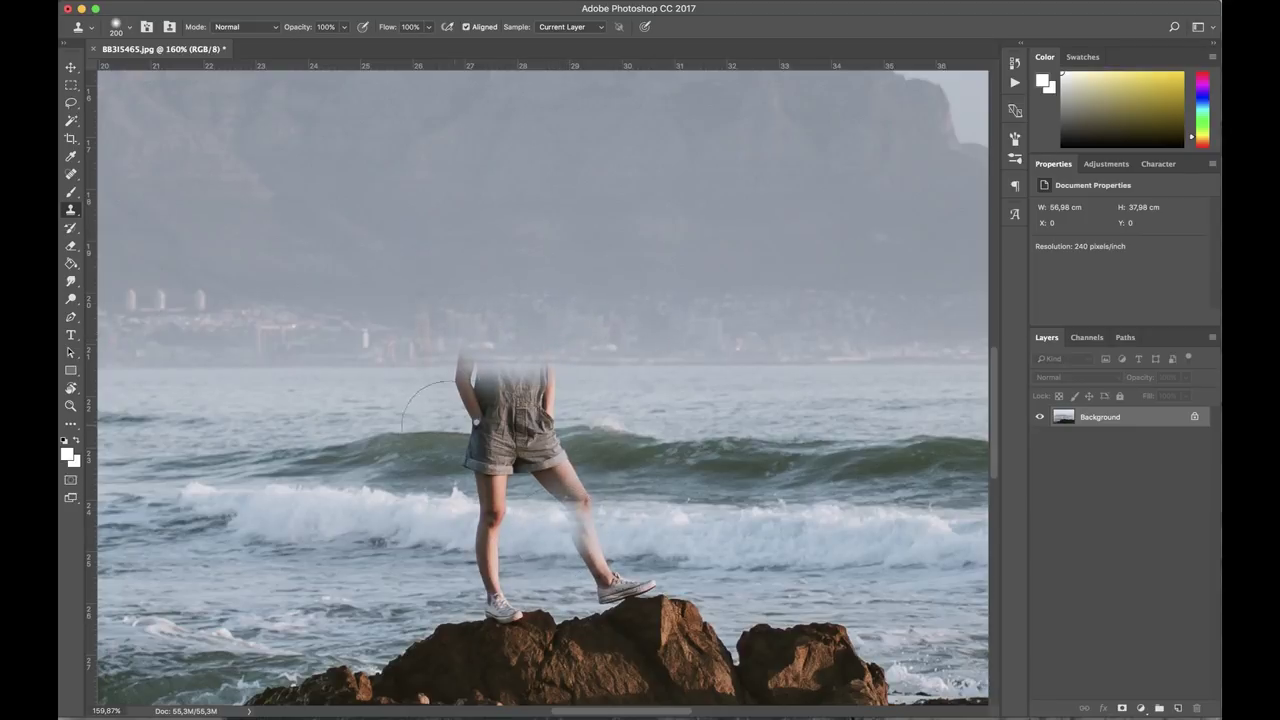
drag(395, 432, 401, 422)
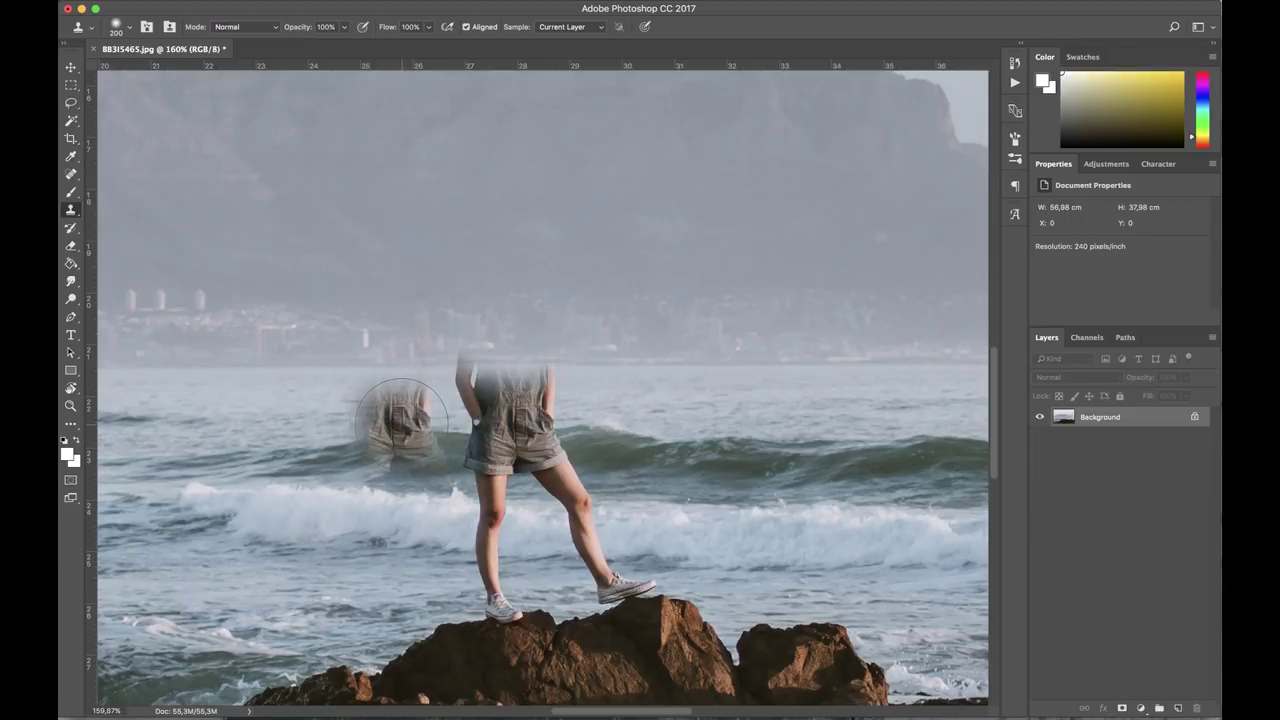
key(super+z)
key(ctrl+alt+z)
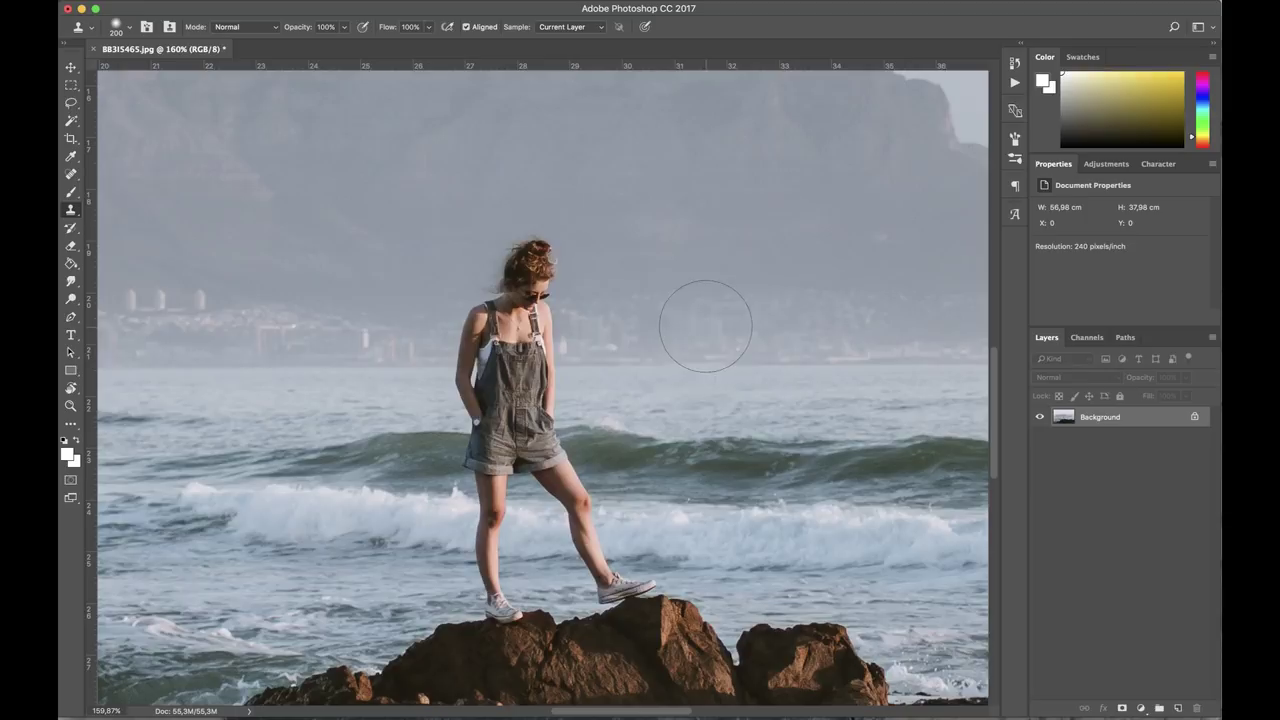
Reduce the brush to 125 px and clone the mountain haze and shoreline over the woman's head and upper torso.
key(bracketleft)
key(bracketleft)
mouse_move(548, 282)
mouse_down()
mouse_move(517, 252)
mouse_move(507, 285)
mouse_move(534, 349)
mouse_move(551, 357)
mouse_move(494, 358)
mouse_move(474, 309)
mouse_move(467, 339)
mouse_up()
key(bracketleft)
alt+click(702, 352)
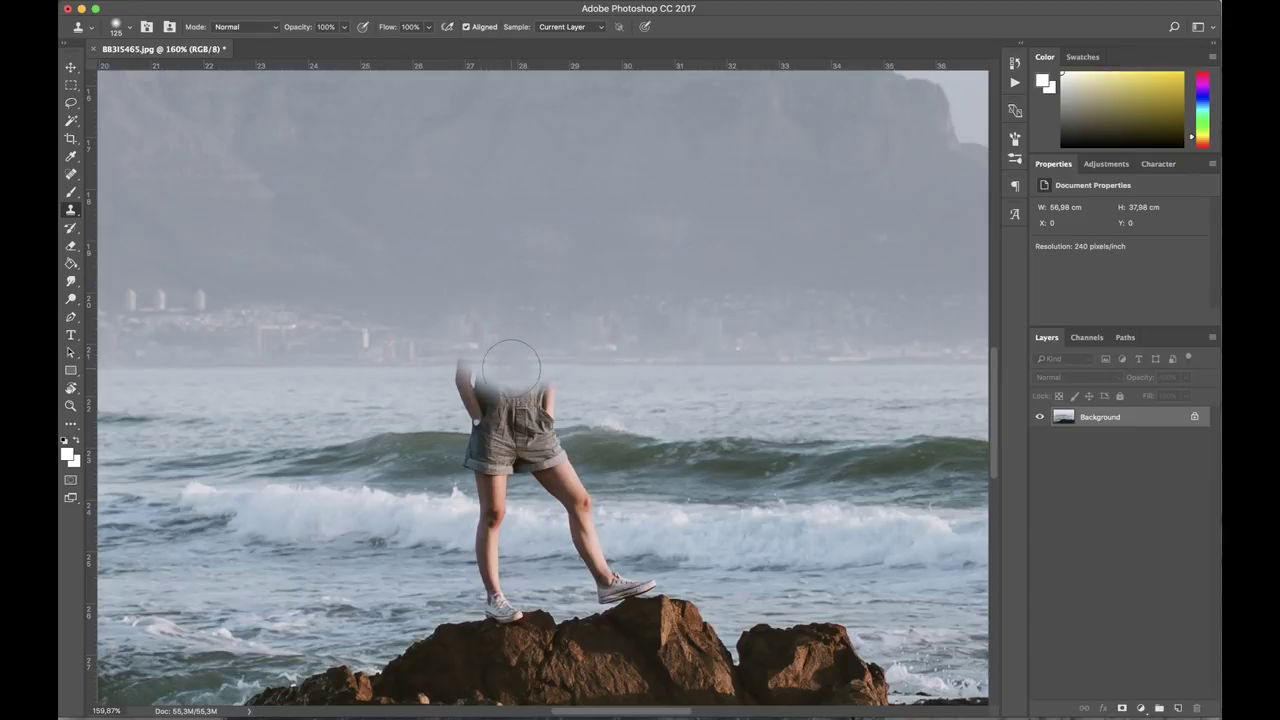
mouse_move(468, 352)
mouse_down()
mouse_move(457, 349)
mouse_move(471, 380)
mouse_move(545, 400)
mouse_up()
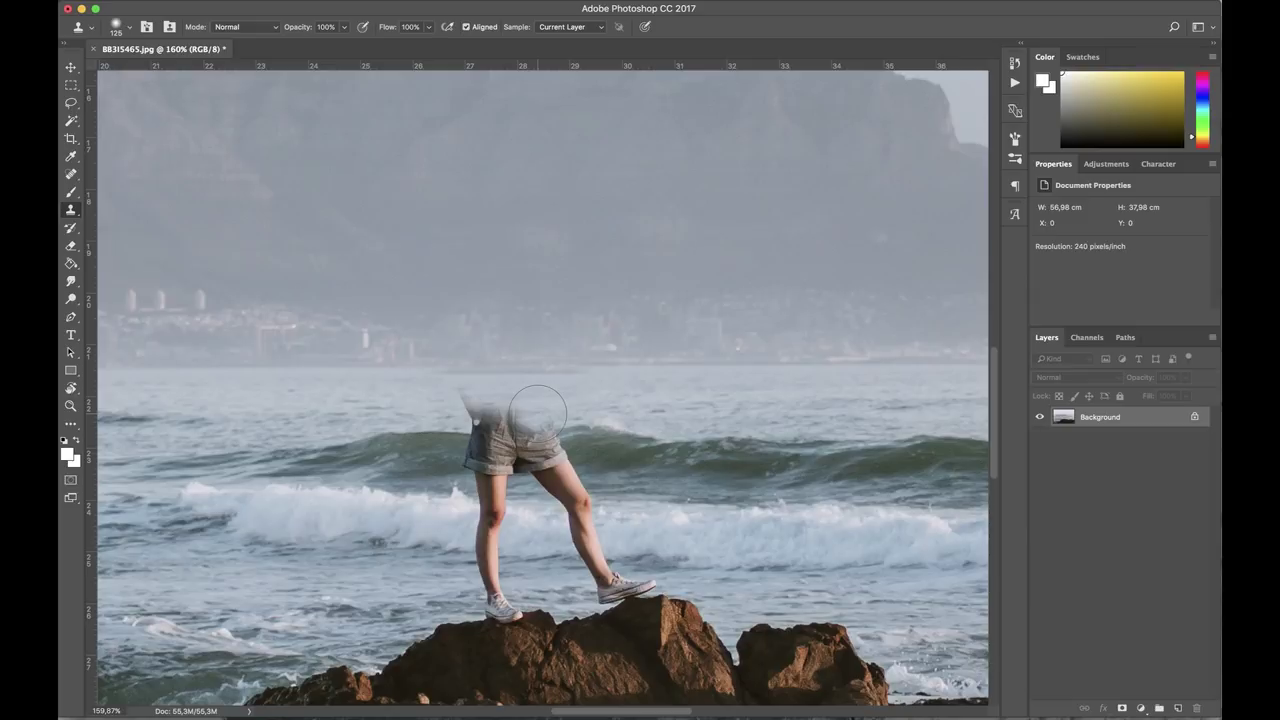
drag(537, 410, 495, 392)
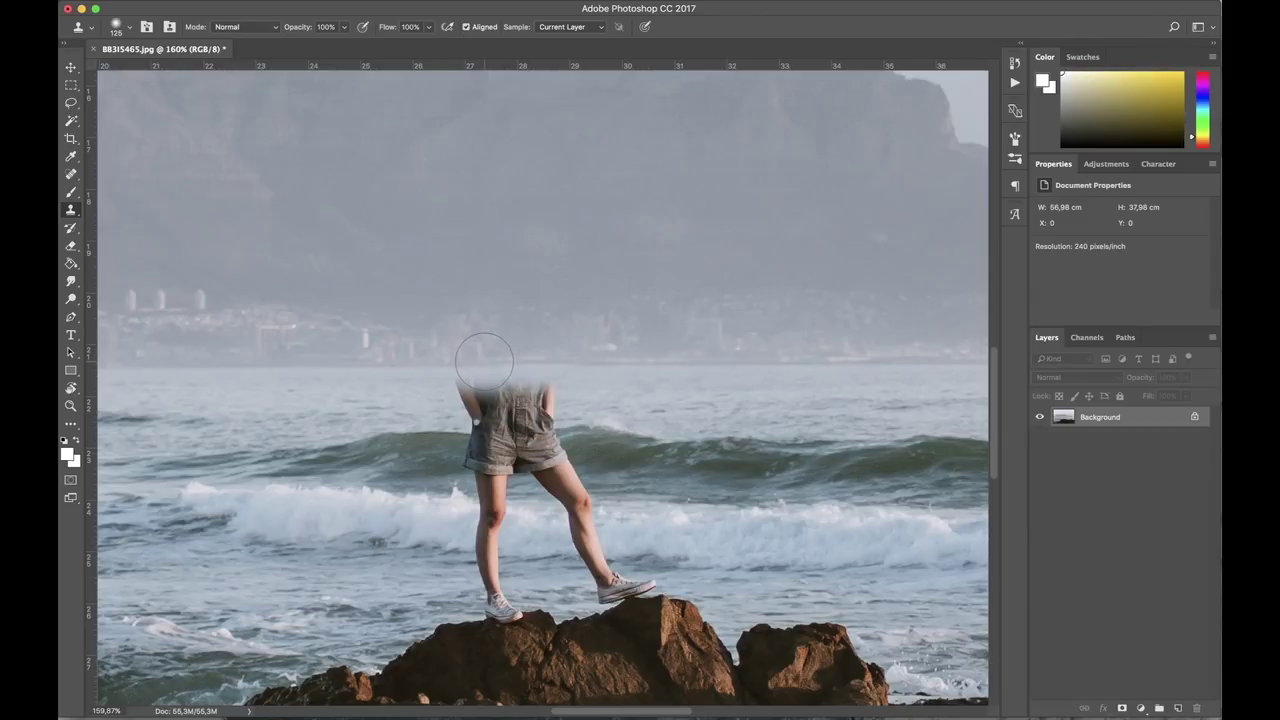
Clone open sea from beside the woman over her lower torso and arms.
alt+click(401, 398)
drag(457, 394, 528, 403)
alt+click(350, 395)
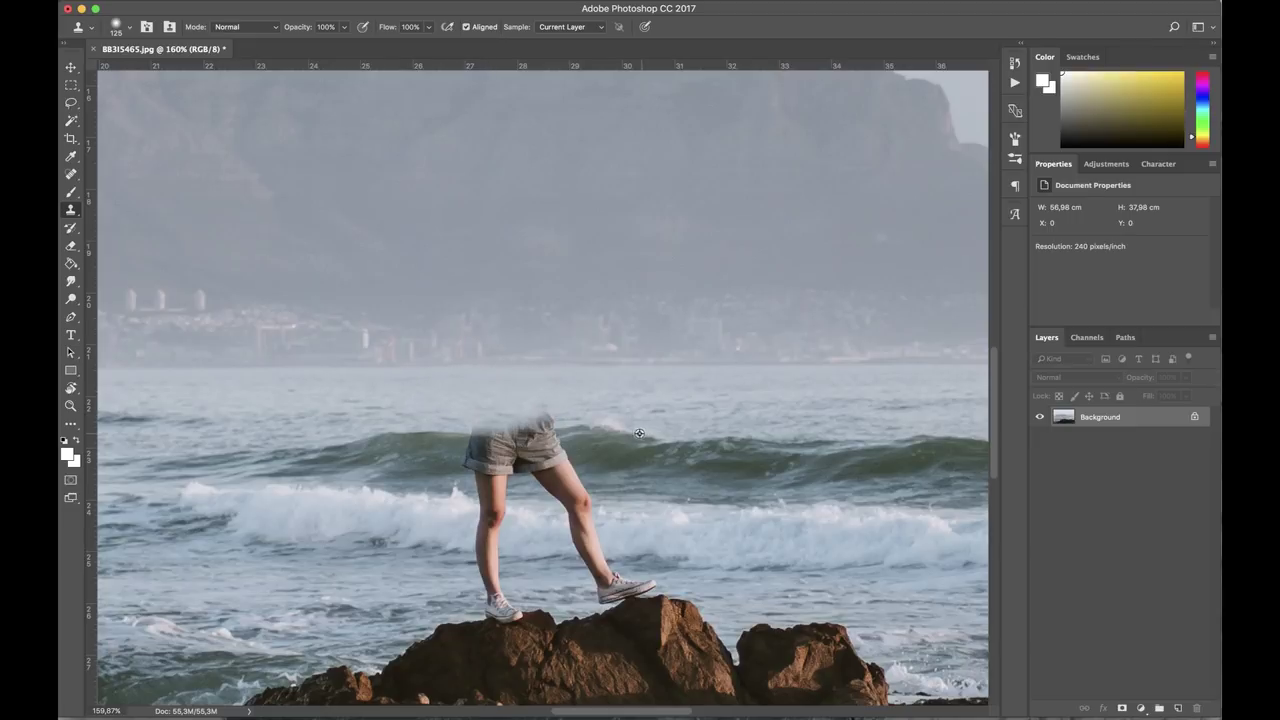
Clone the green wave and white surf from both sides over the woman's shorts and legs.
alt+click(621, 431)
click(569, 433)
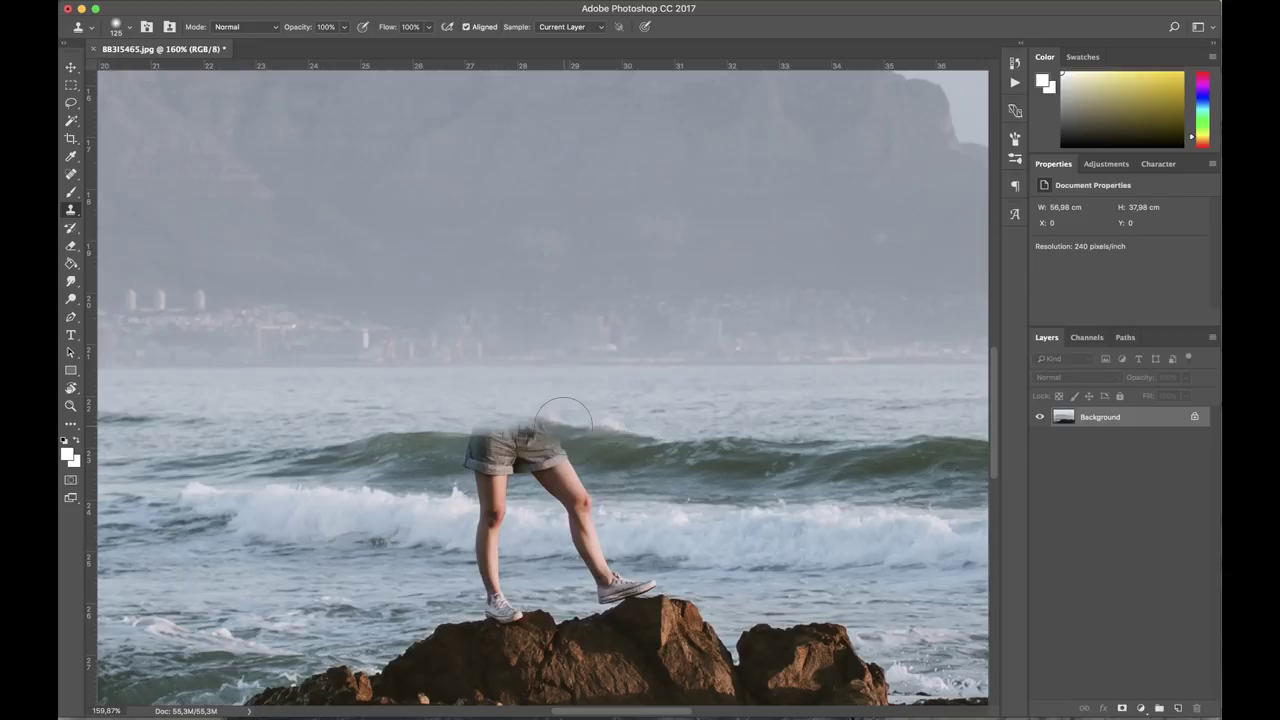
alt+click(432, 428)
click(470, 436)
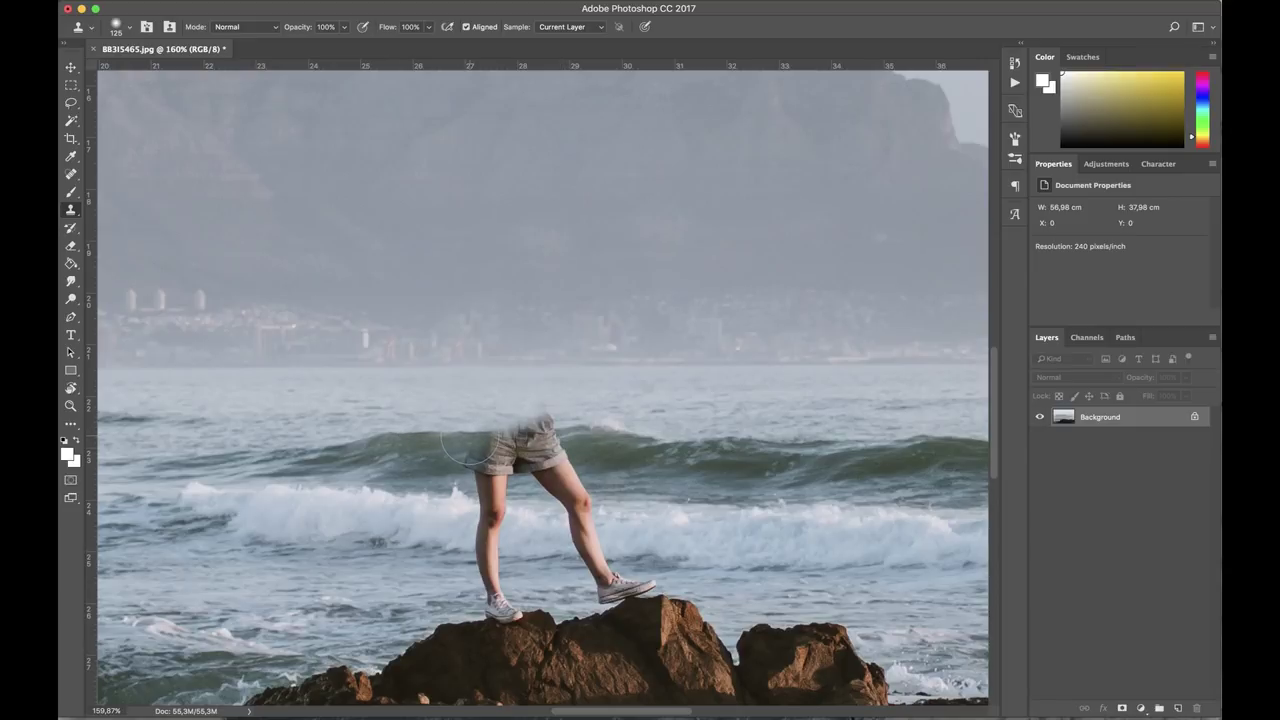
alt+click(392, 451)
mouse_move(506, 444)
mouse_down()
mouse_move(540, 443)
mouse_move(515, 437)
mouse_up()
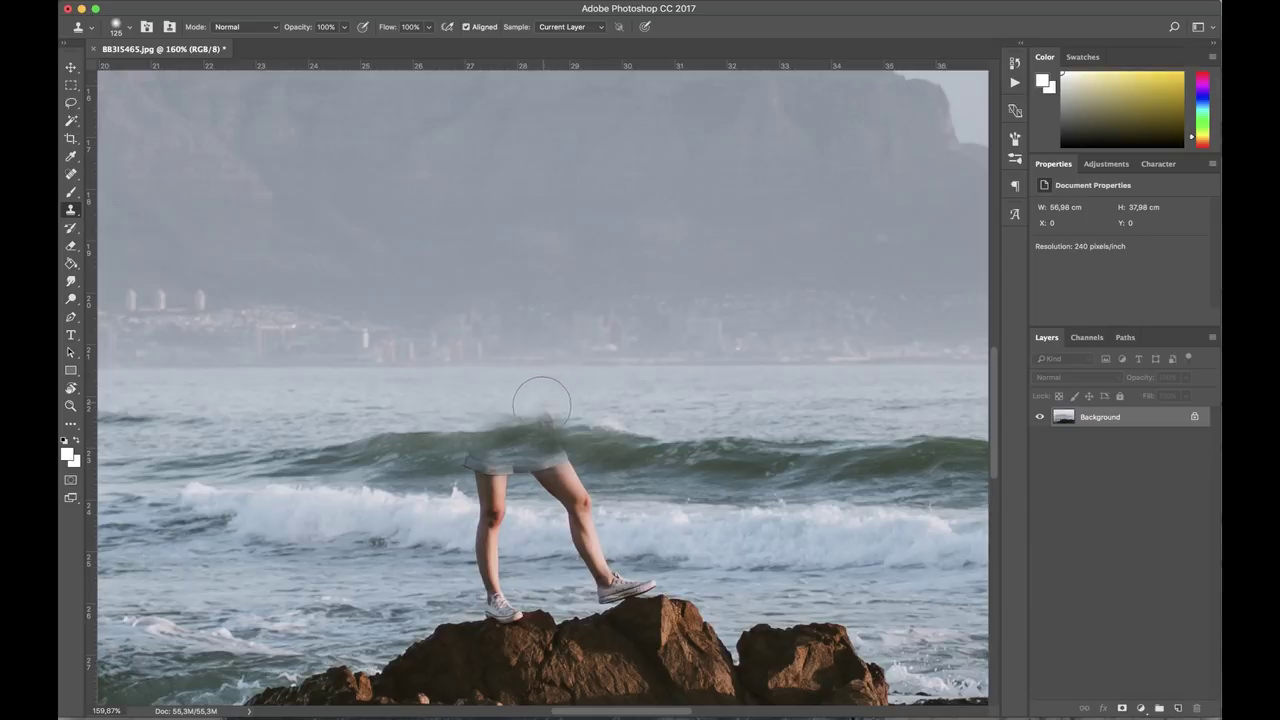
click(633, 490)
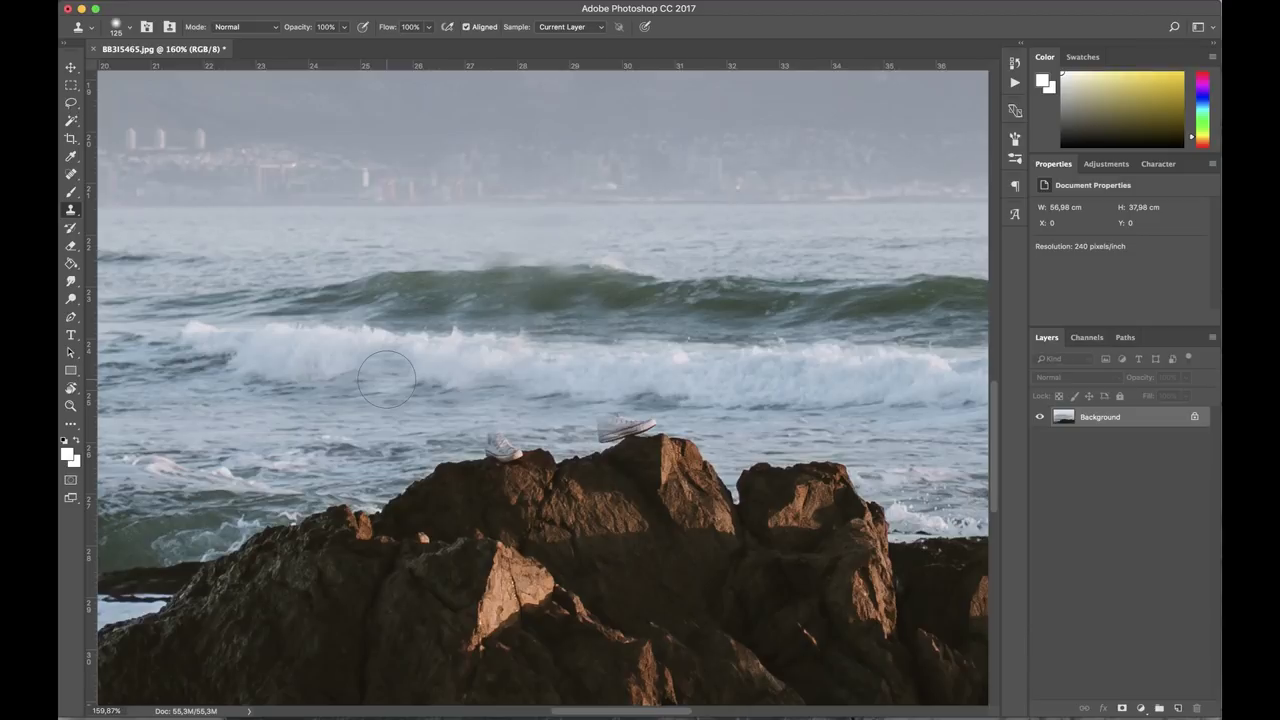
Shrink the brush to 80 px and clone the nearby sea over both shoes on the rock.
alt+click(425, 437)
click(470, 444)
key([)
key([)
key([)
key([)
key([)
key([)
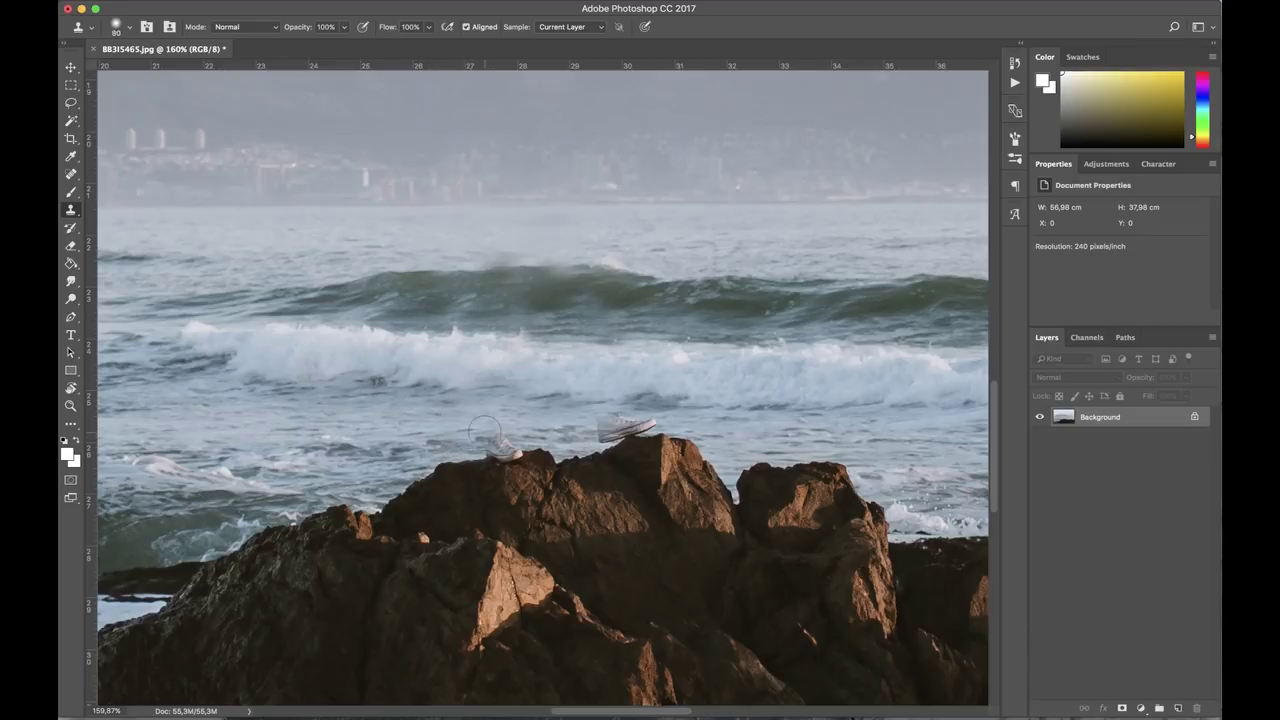
drag(490, 437, 509, 442)
mouse_move(614, 420)
mouse_down()
mouse_move(604, 427)
mouse_move(661, 411)
mouse_move(617, 419)
mouse_move(682, 466)
mouse_move(670, 470)
mouse_up()
Clean up the shoe remnants along the rock's upper edge by cloning sea over them with a 50 px brush.
alt+click(686, 426)
key(super+plus)
key(super+plus)
alt+click(414, 438)
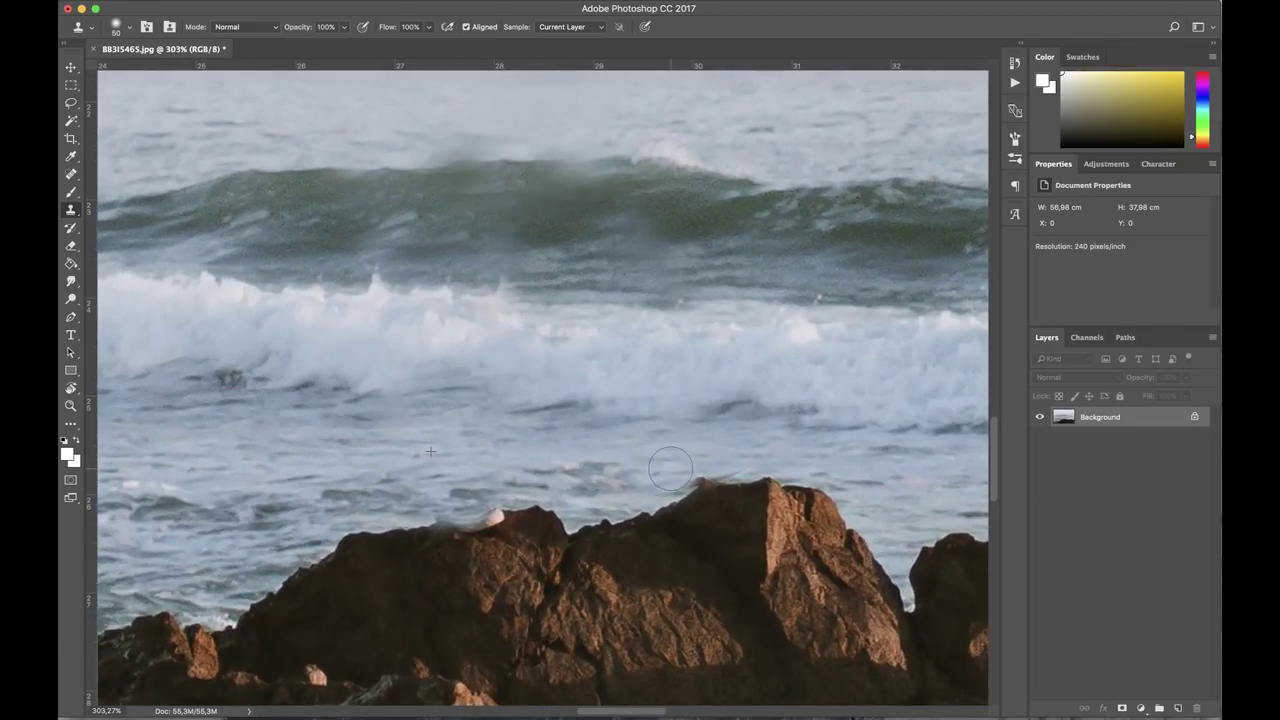
alt+click(397, 458)
drag(501, 506, 470, 512)
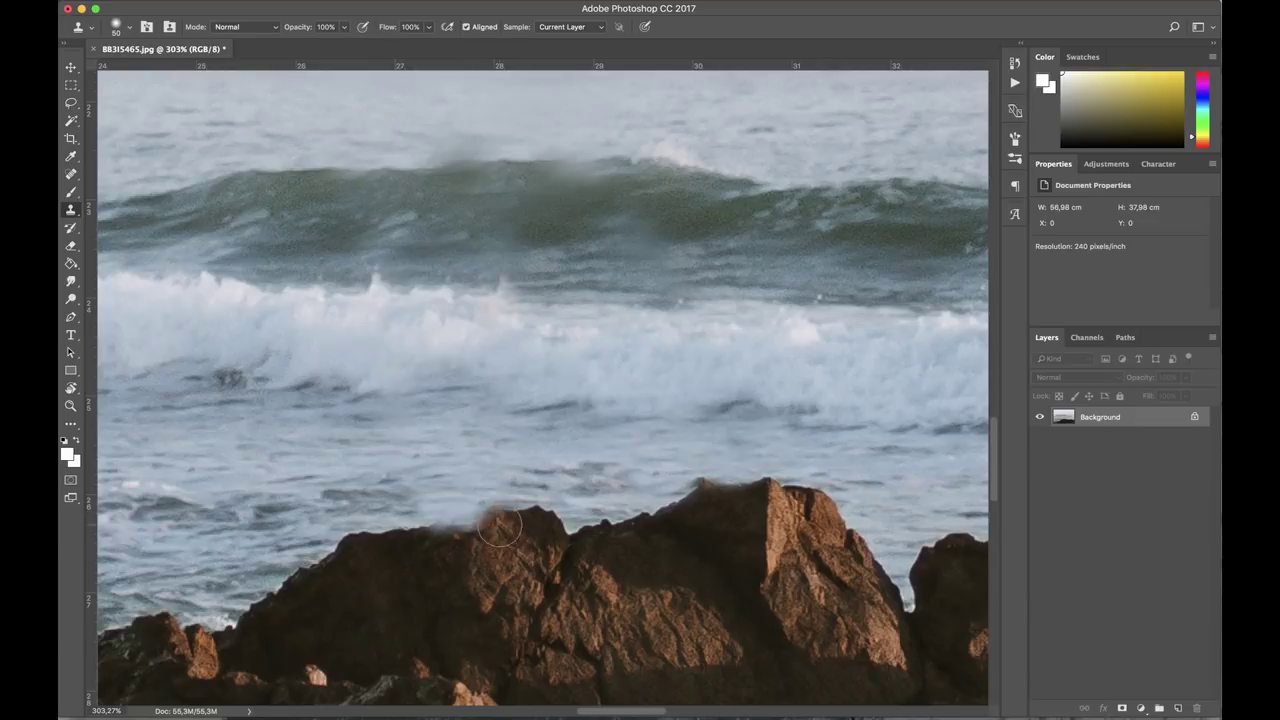
key(super+minus)
key(super+minus)
key(super+minus)
key(super+minus)
scroll(602, 465, down, 5)
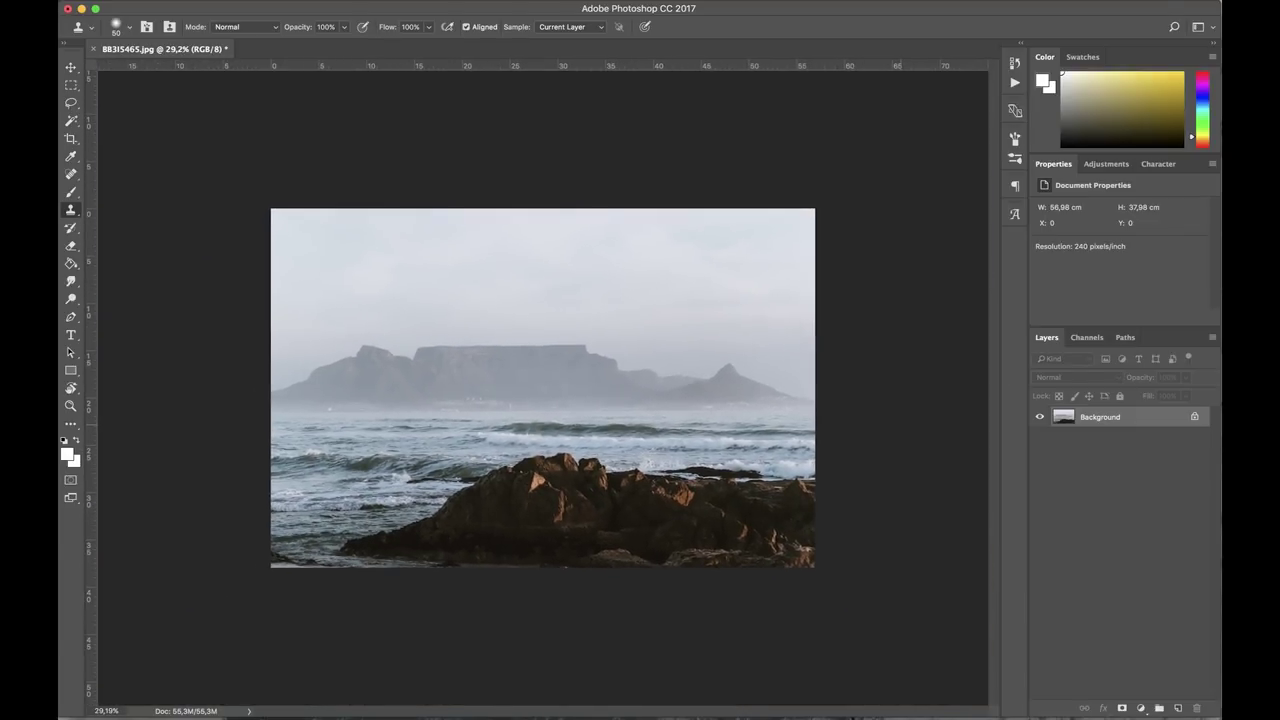
Draw a freehand Lasso selection closely around the whole woman, from her hair down to her shoes on the rock.
scroll(543, 388, up, 3)
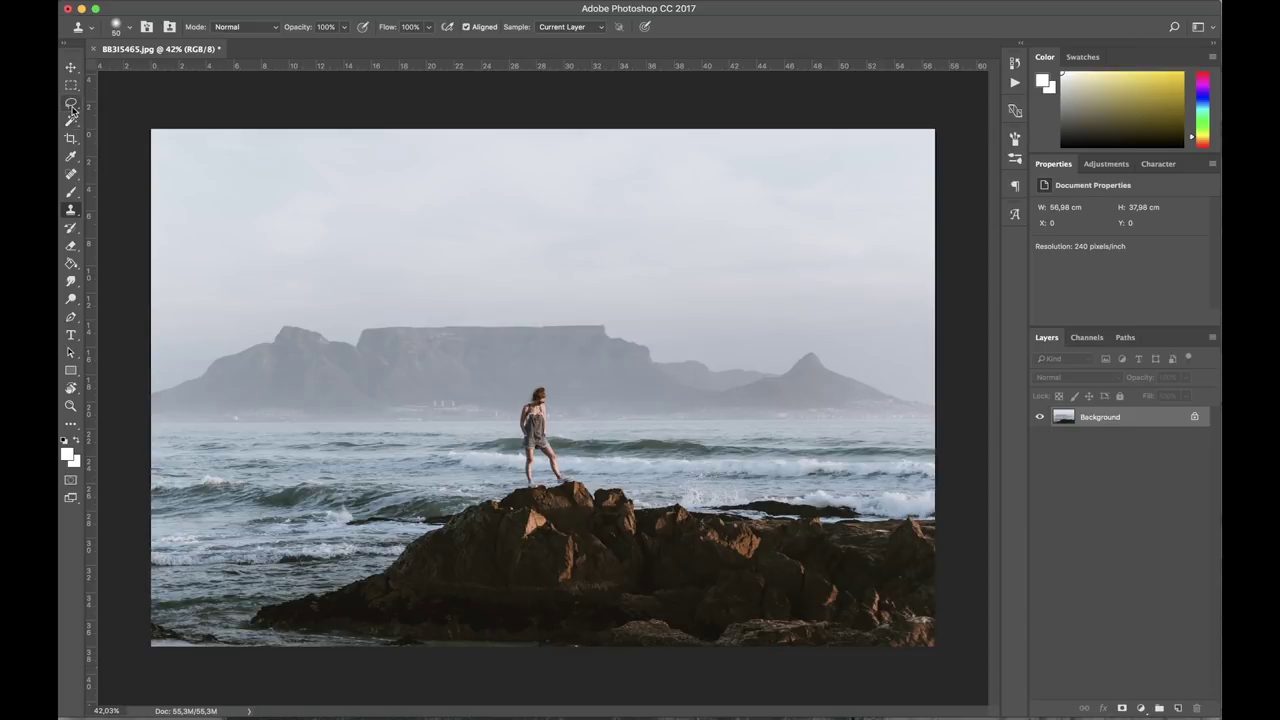
click(71, 105)
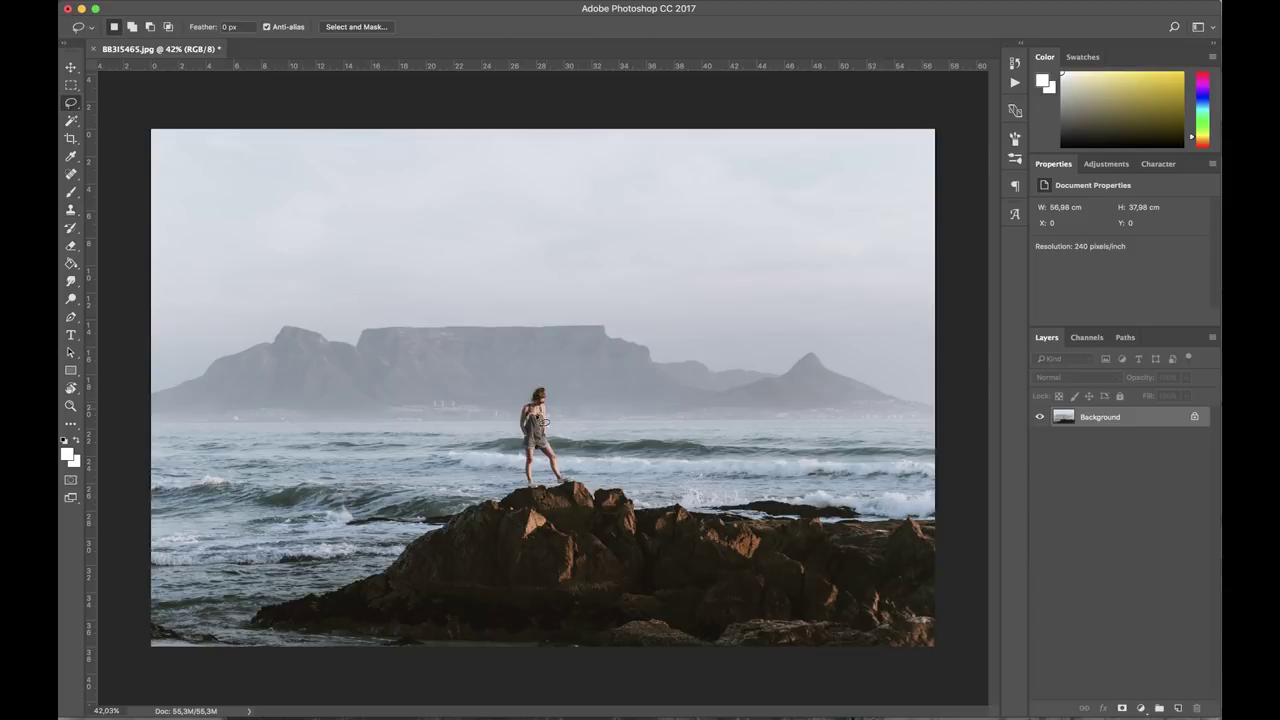
scroll(529, 421, up, 5)
scroll(529, 421, down, 4)
scroll(568, 252, up, 3)
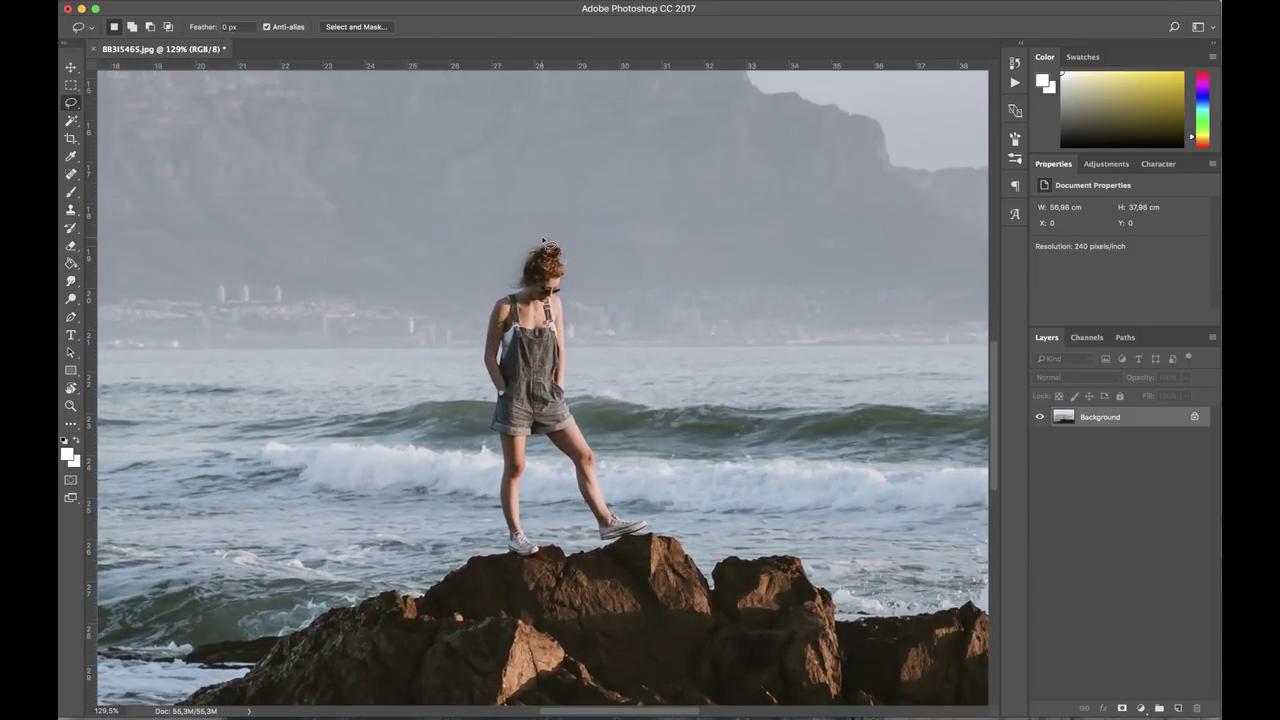
mouse_move(545, 241)
mouse_down()
mouse_move(478, 361)
mouse_move(500, 531)
mouse_move(529, 567)
mouse_move(554, 550)
mouse_move(547, 449)
mouse_move(604, 546)
mouse_move(651, 537)
mouse_move(655, 522)
mouse_move(619, 504)
mouse_move(578, 414)
mouse_move(546, 240)
mouse_up()
scroll(563, 240, down, 5)
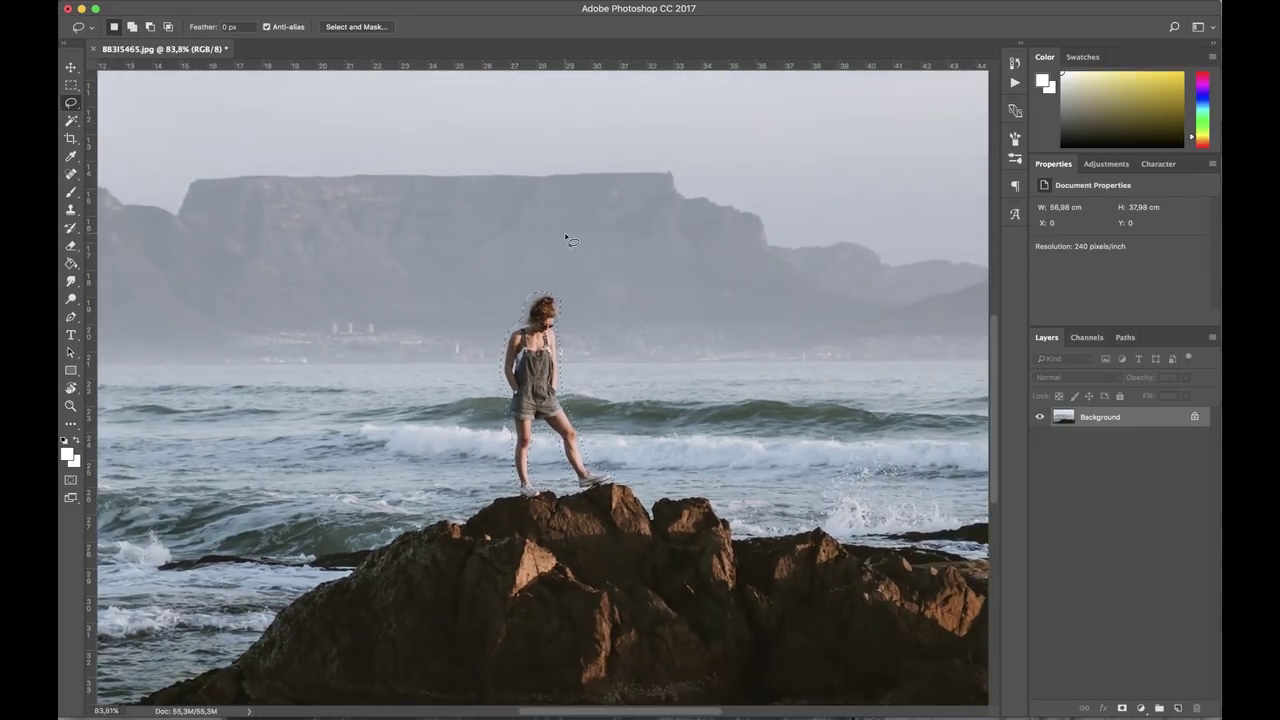
scroll(566, 240, down, 4)
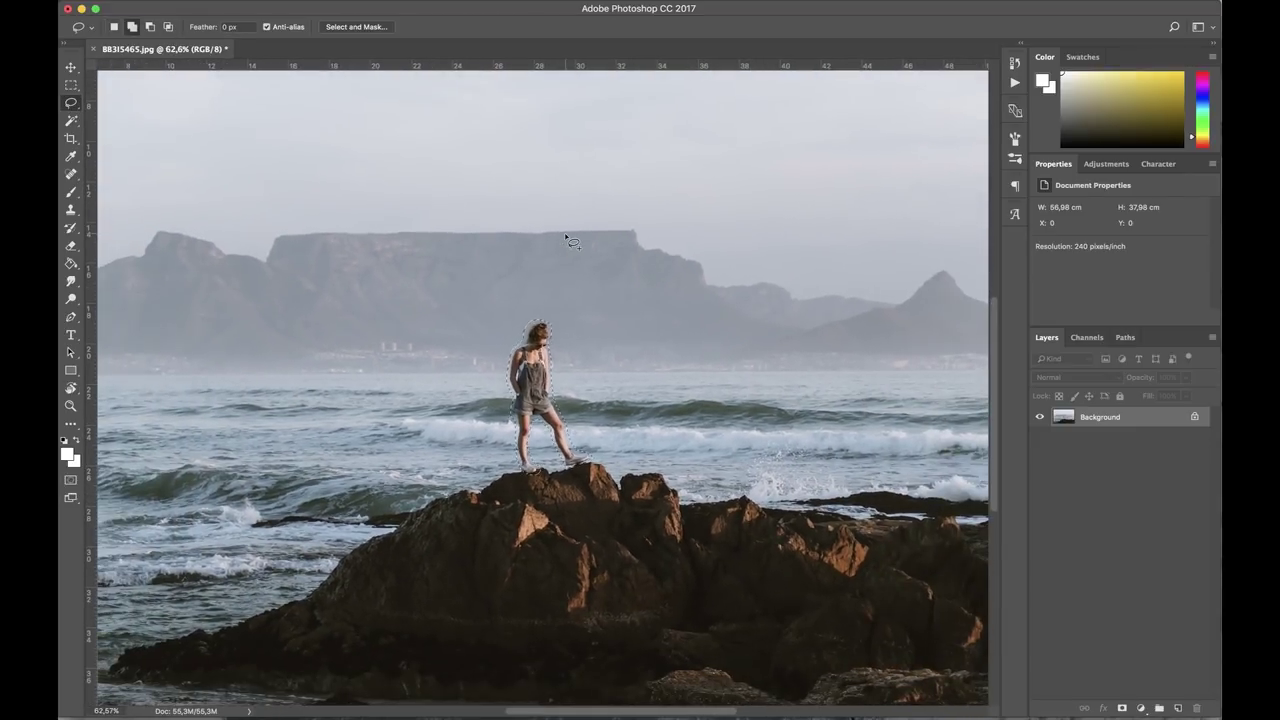
Fill the selected woman using Content-Aware at 100% opacity in Normal mode, and clear the selection.
key(shift+BackSpace)
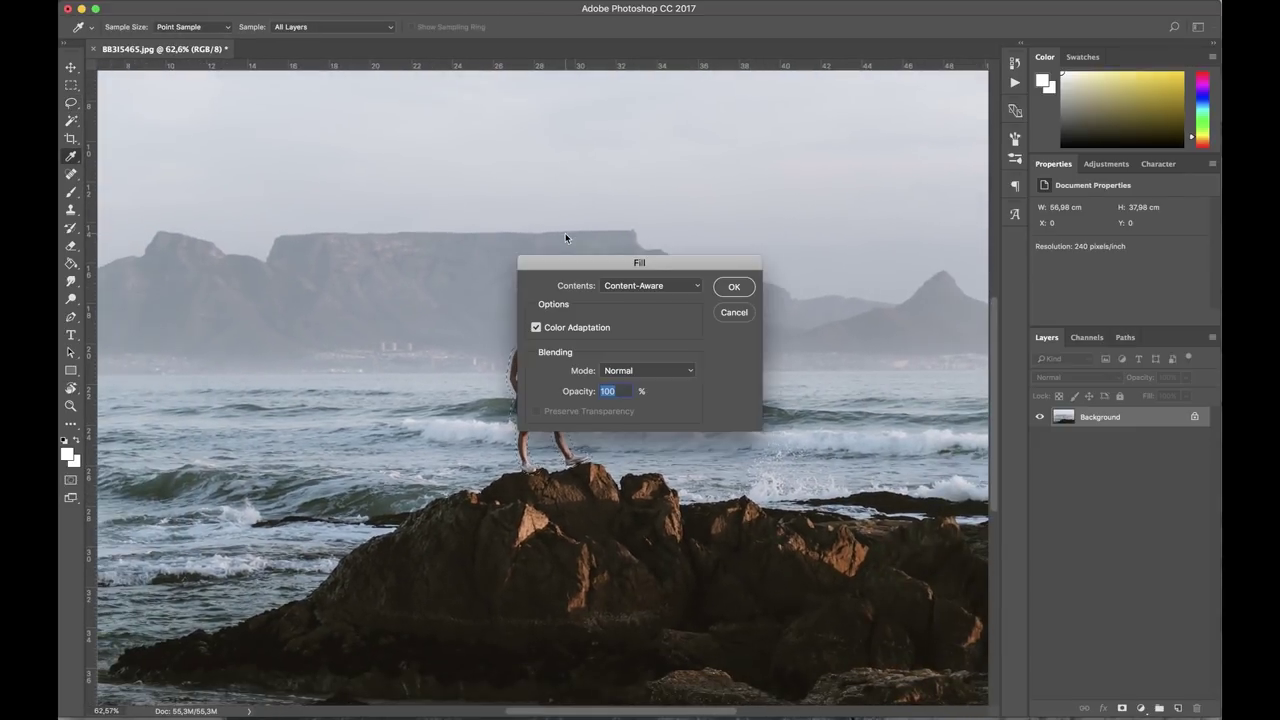
click(651, 287)
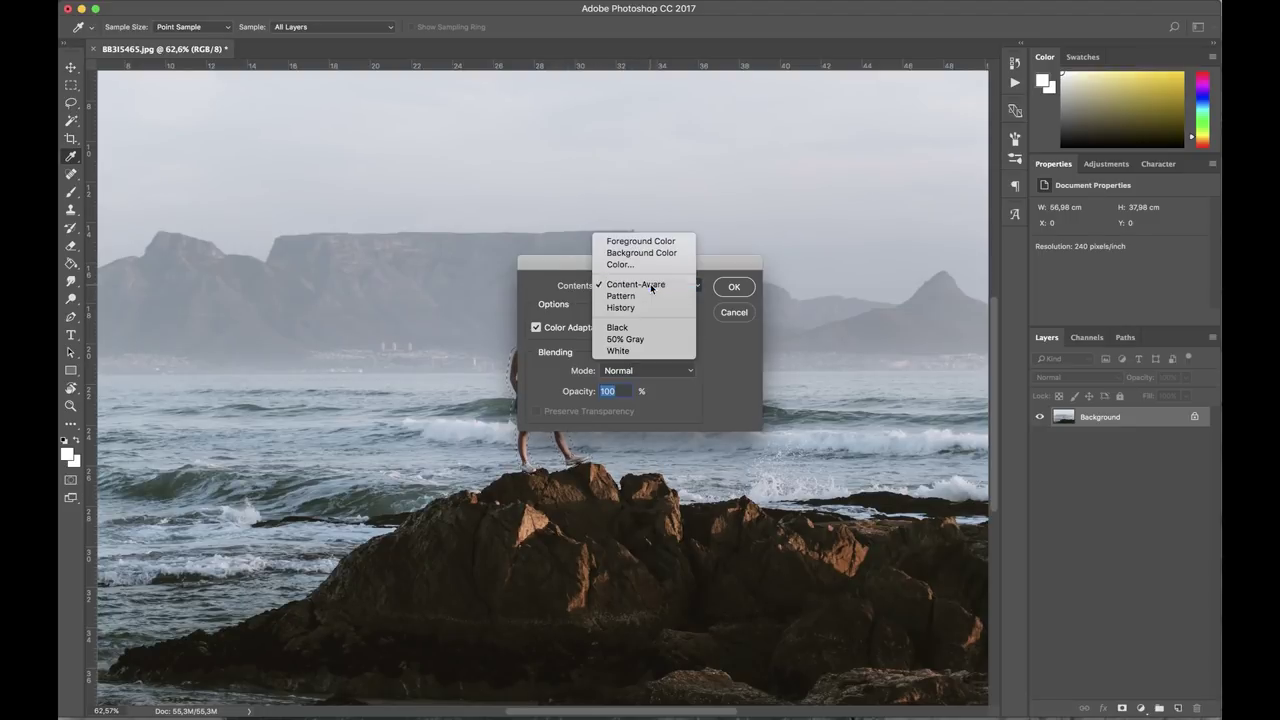
click(653, 286)
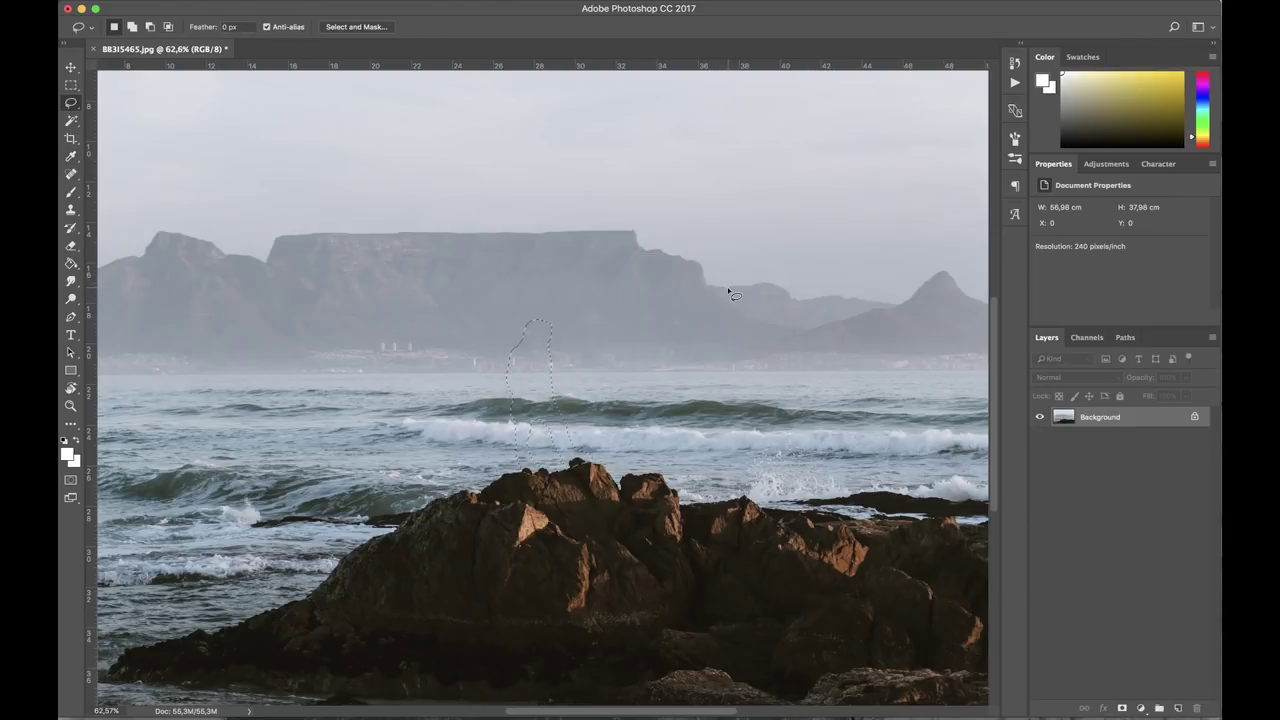
key(super+minus)
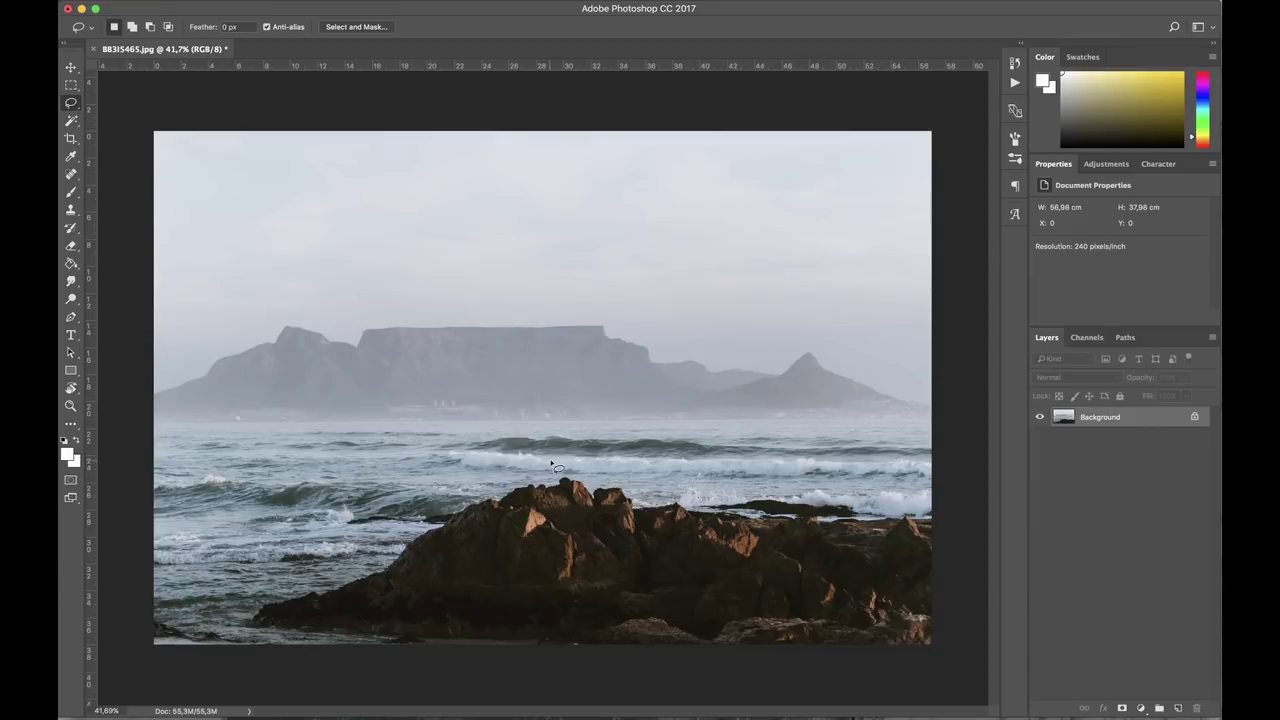
Examine the filled wave, surf and rock edge up close and in the full photo, with the Clone Stamp tool active for touch-ups.
scroll(536, 466, up, 4)
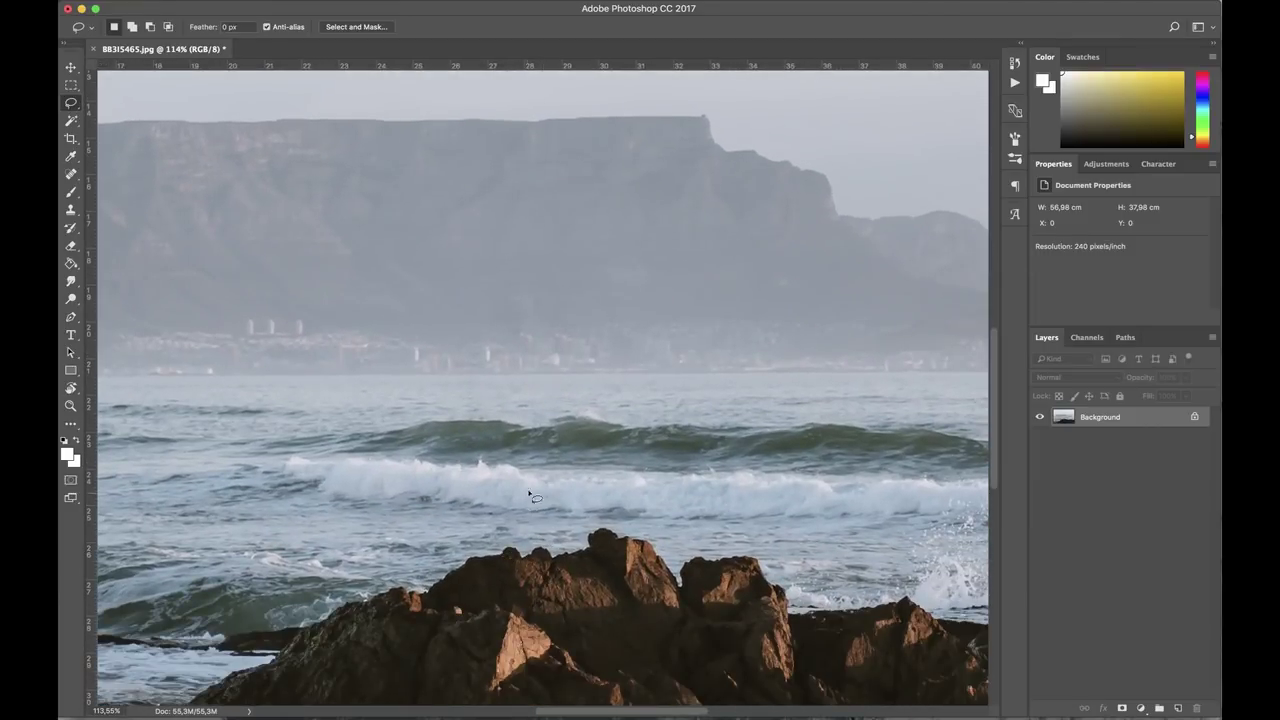
scroll(513, 468, up, 3)
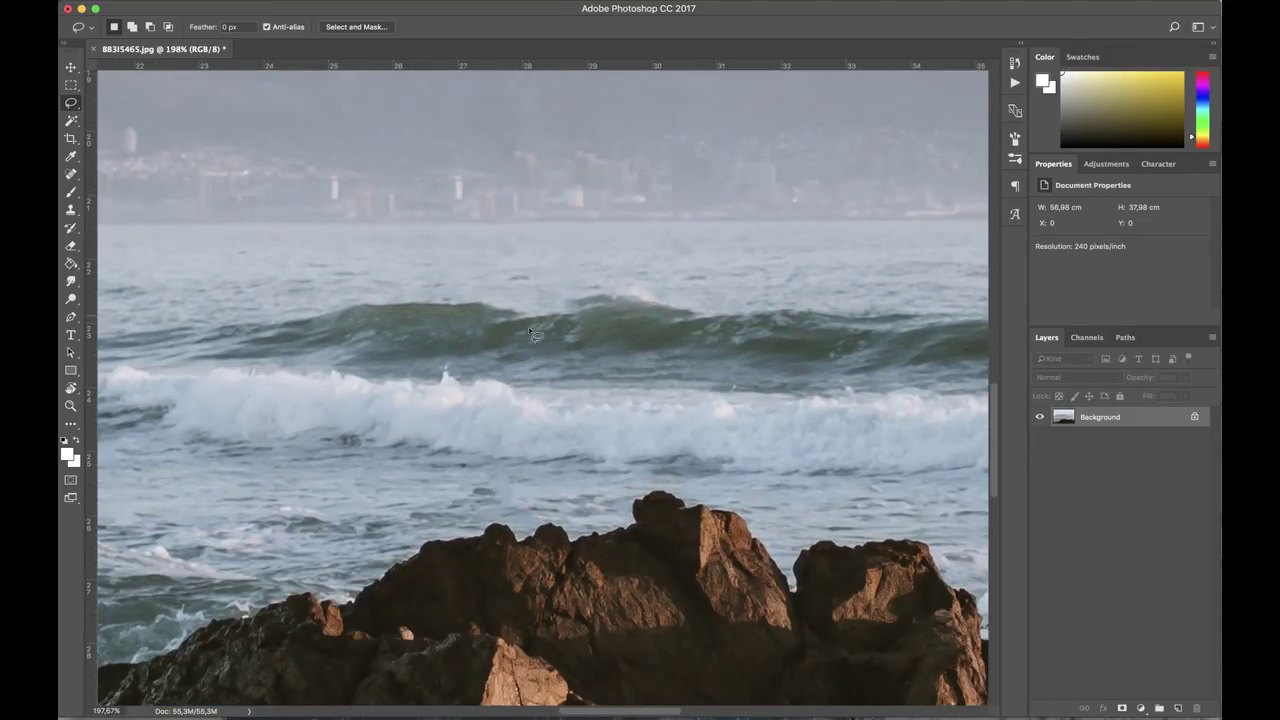
click(71, 209)
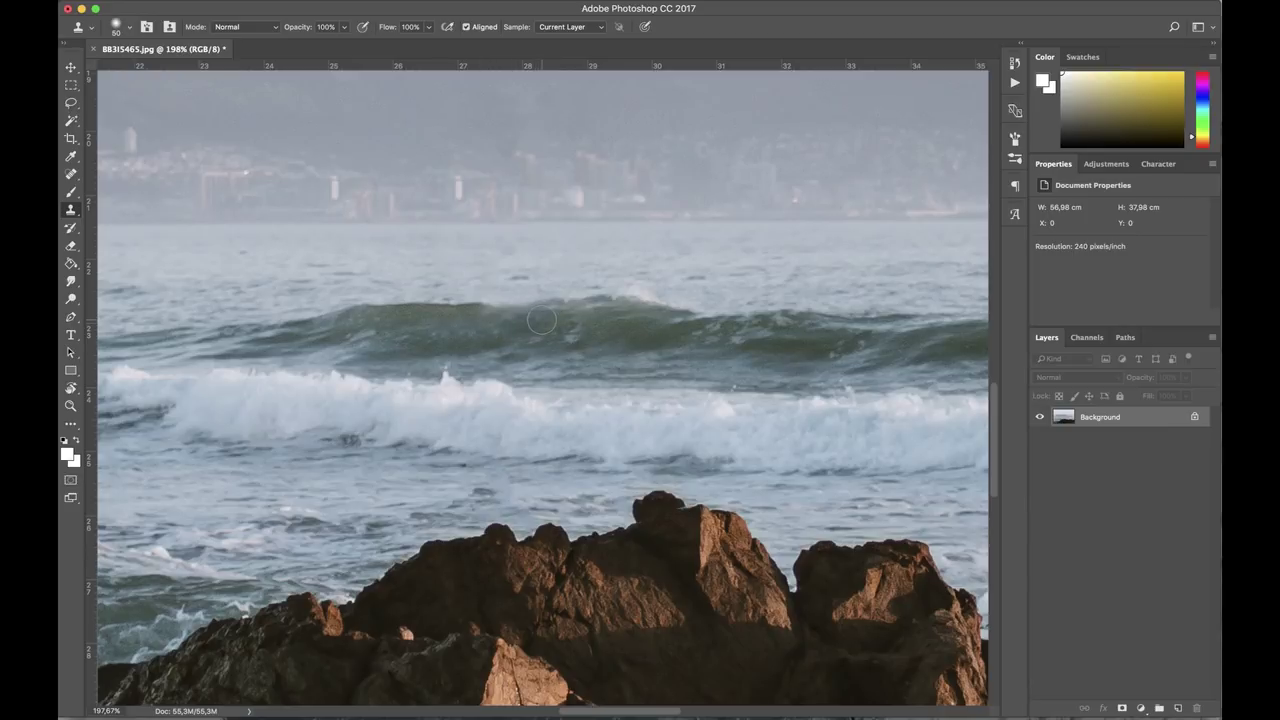
scroll(590, 320, down, 5)
scroll(528, 320, down, 5)
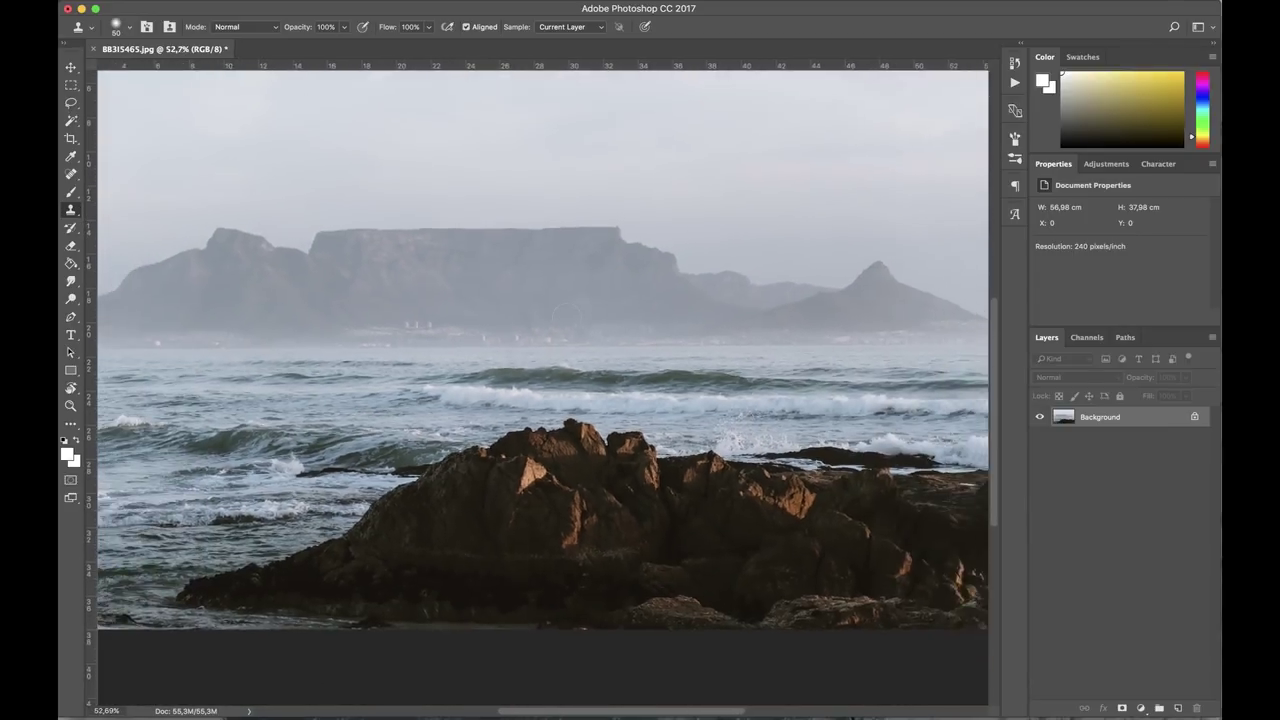
scroll(566, 323, down, 1)
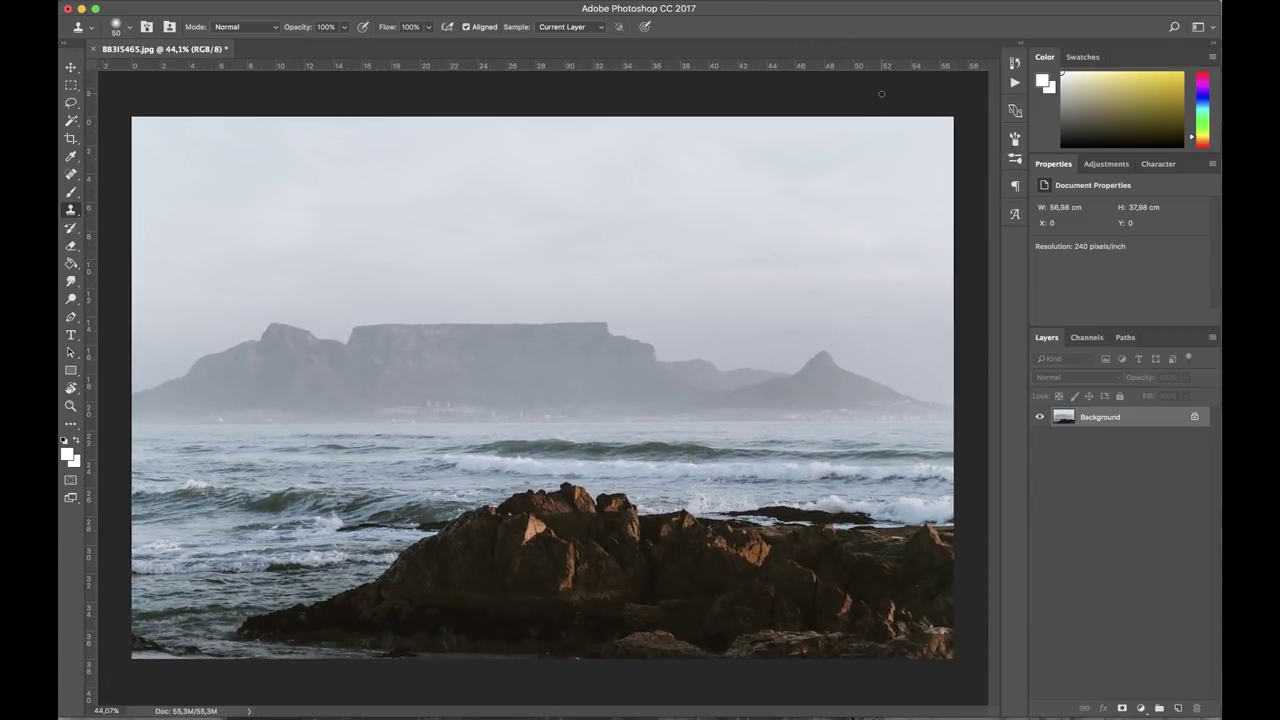